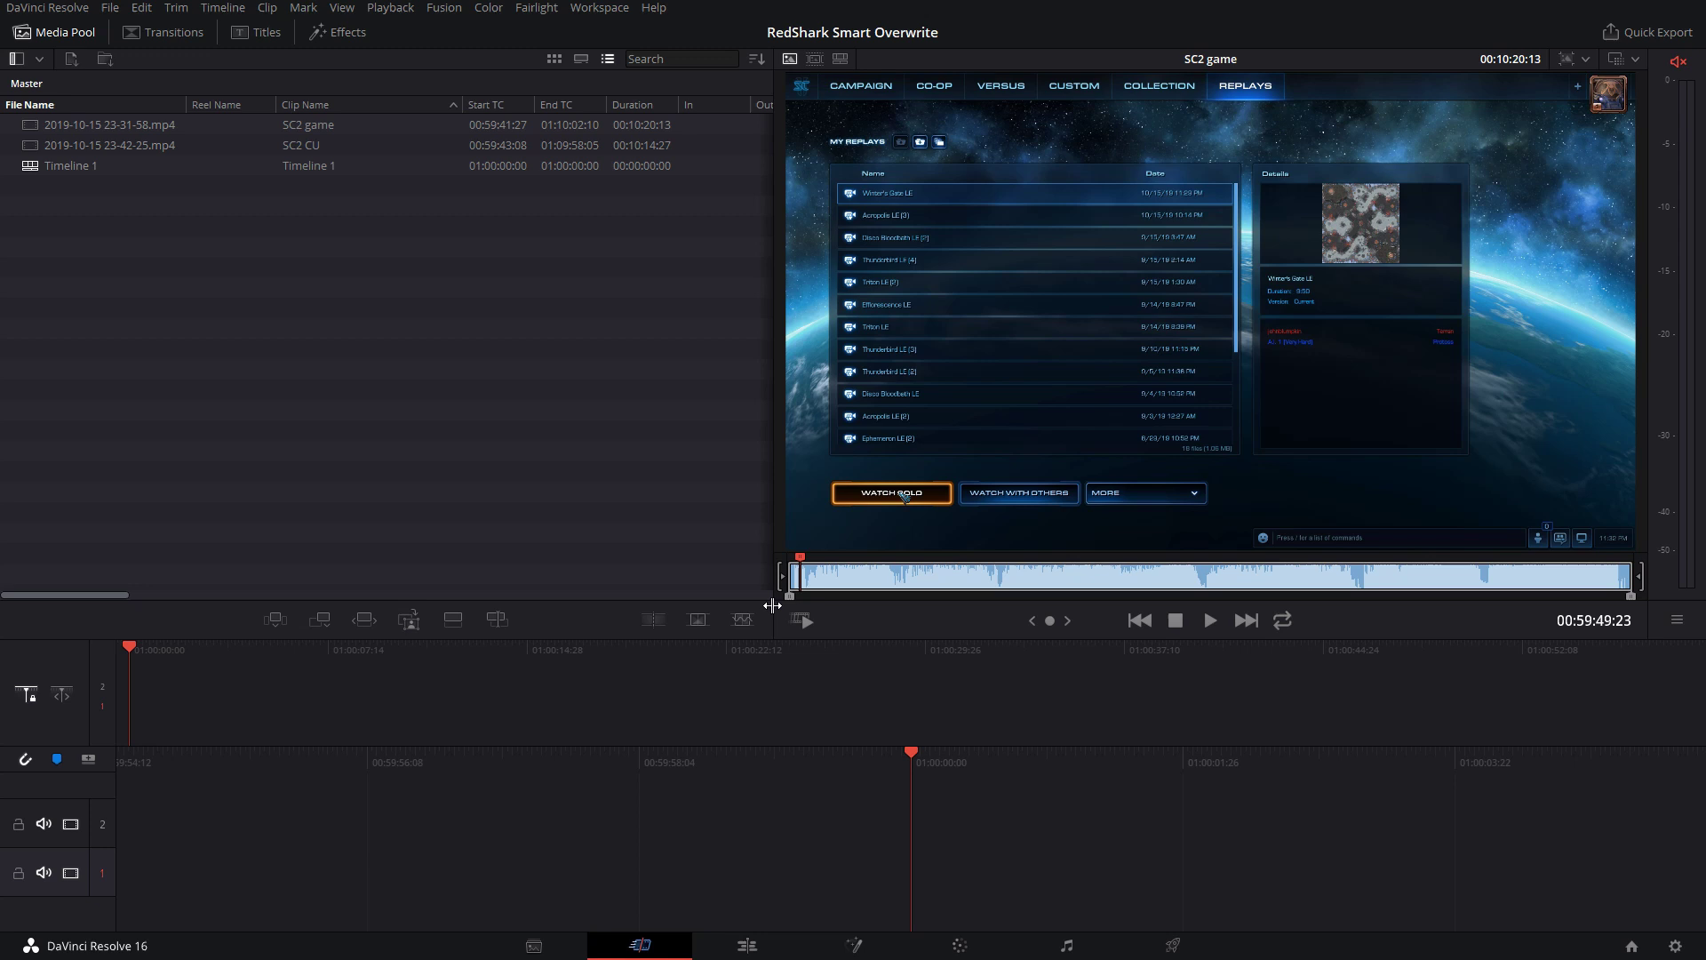
Preview the SC2 game clip, then park the SC2 CU close-up at 01:01:36:27
click(35, 129)
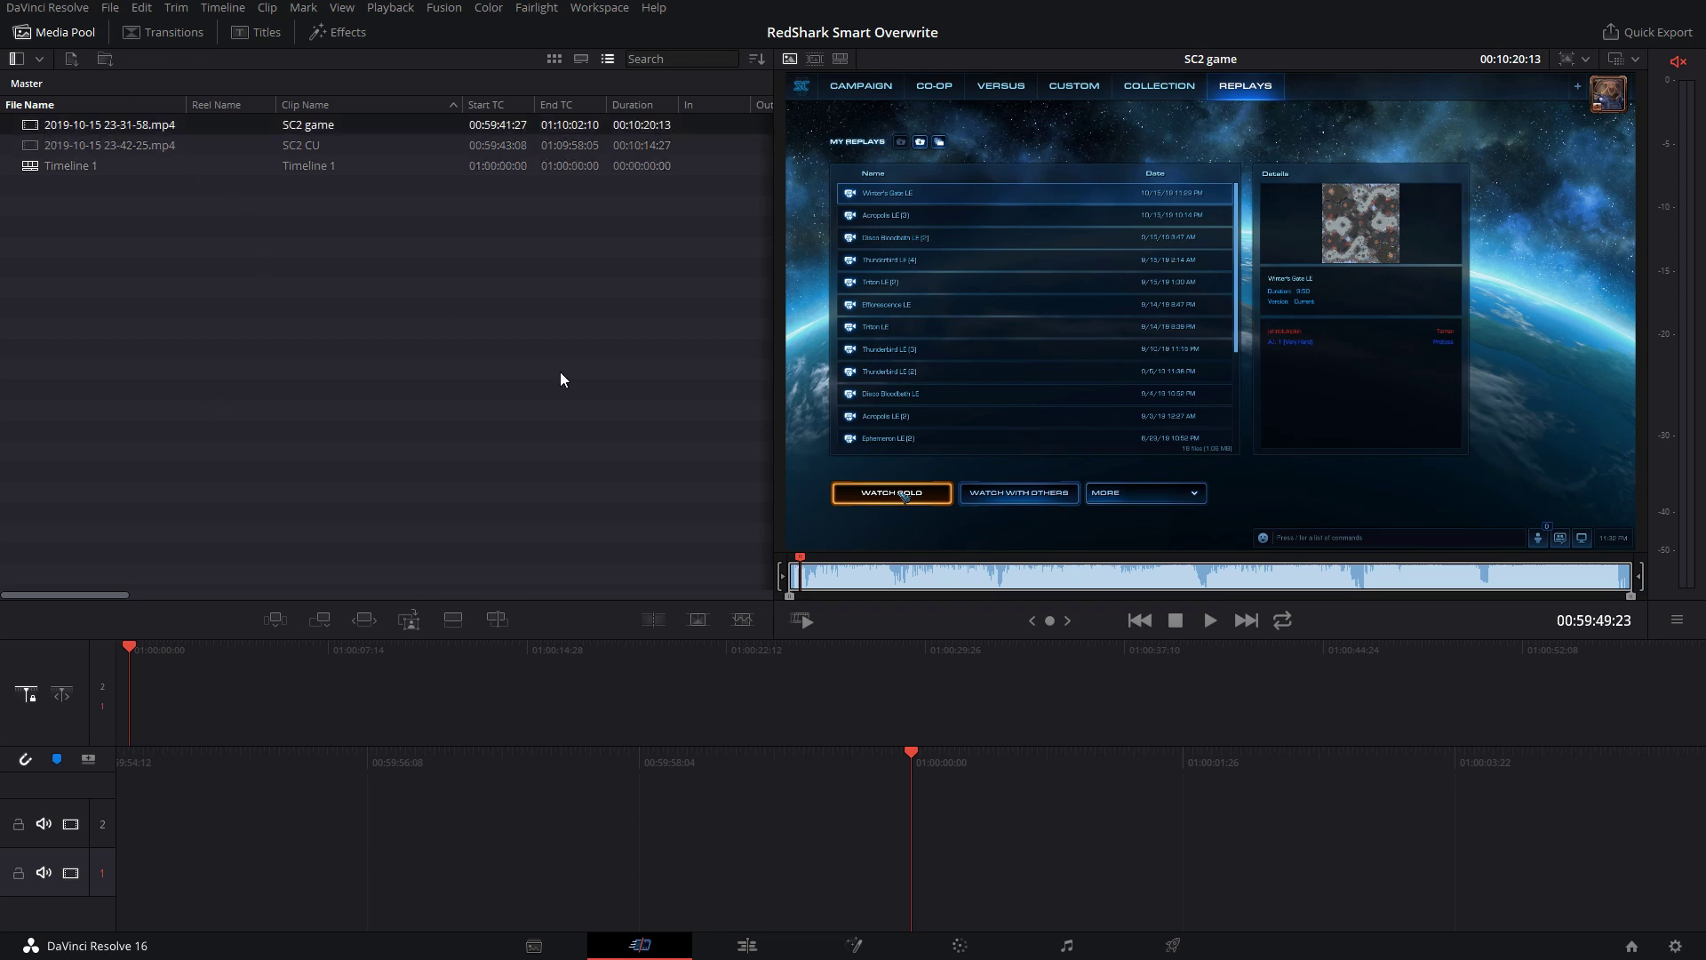
drag(808, 589, 831, 588)
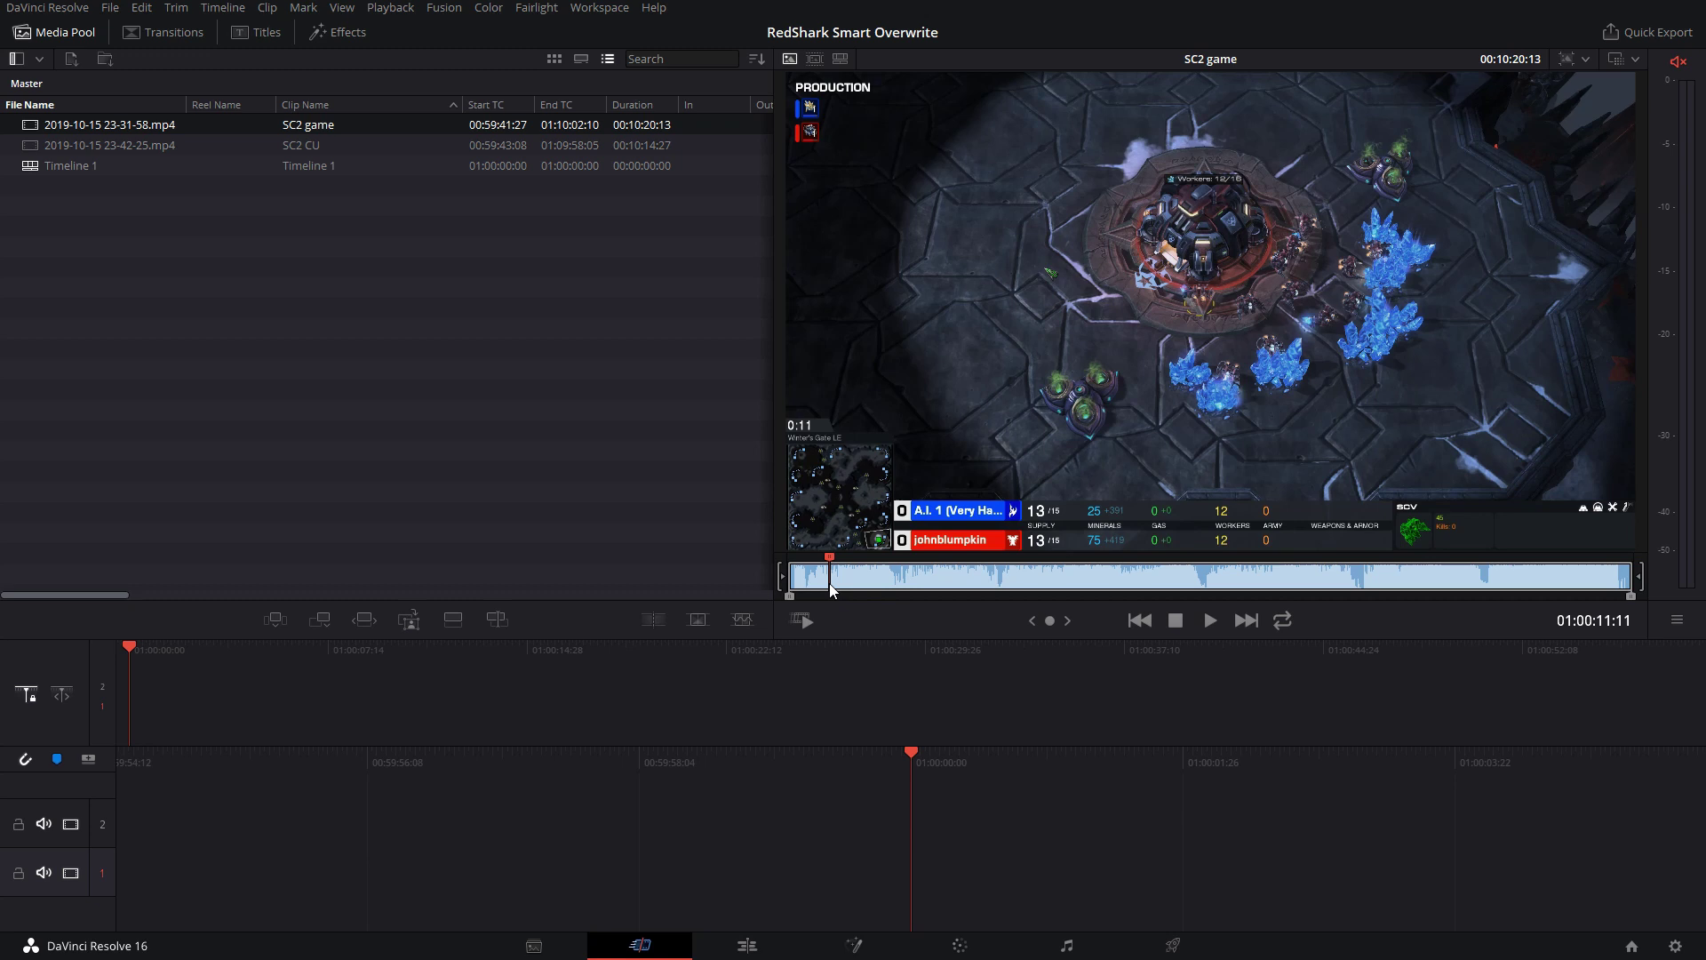
key(space)
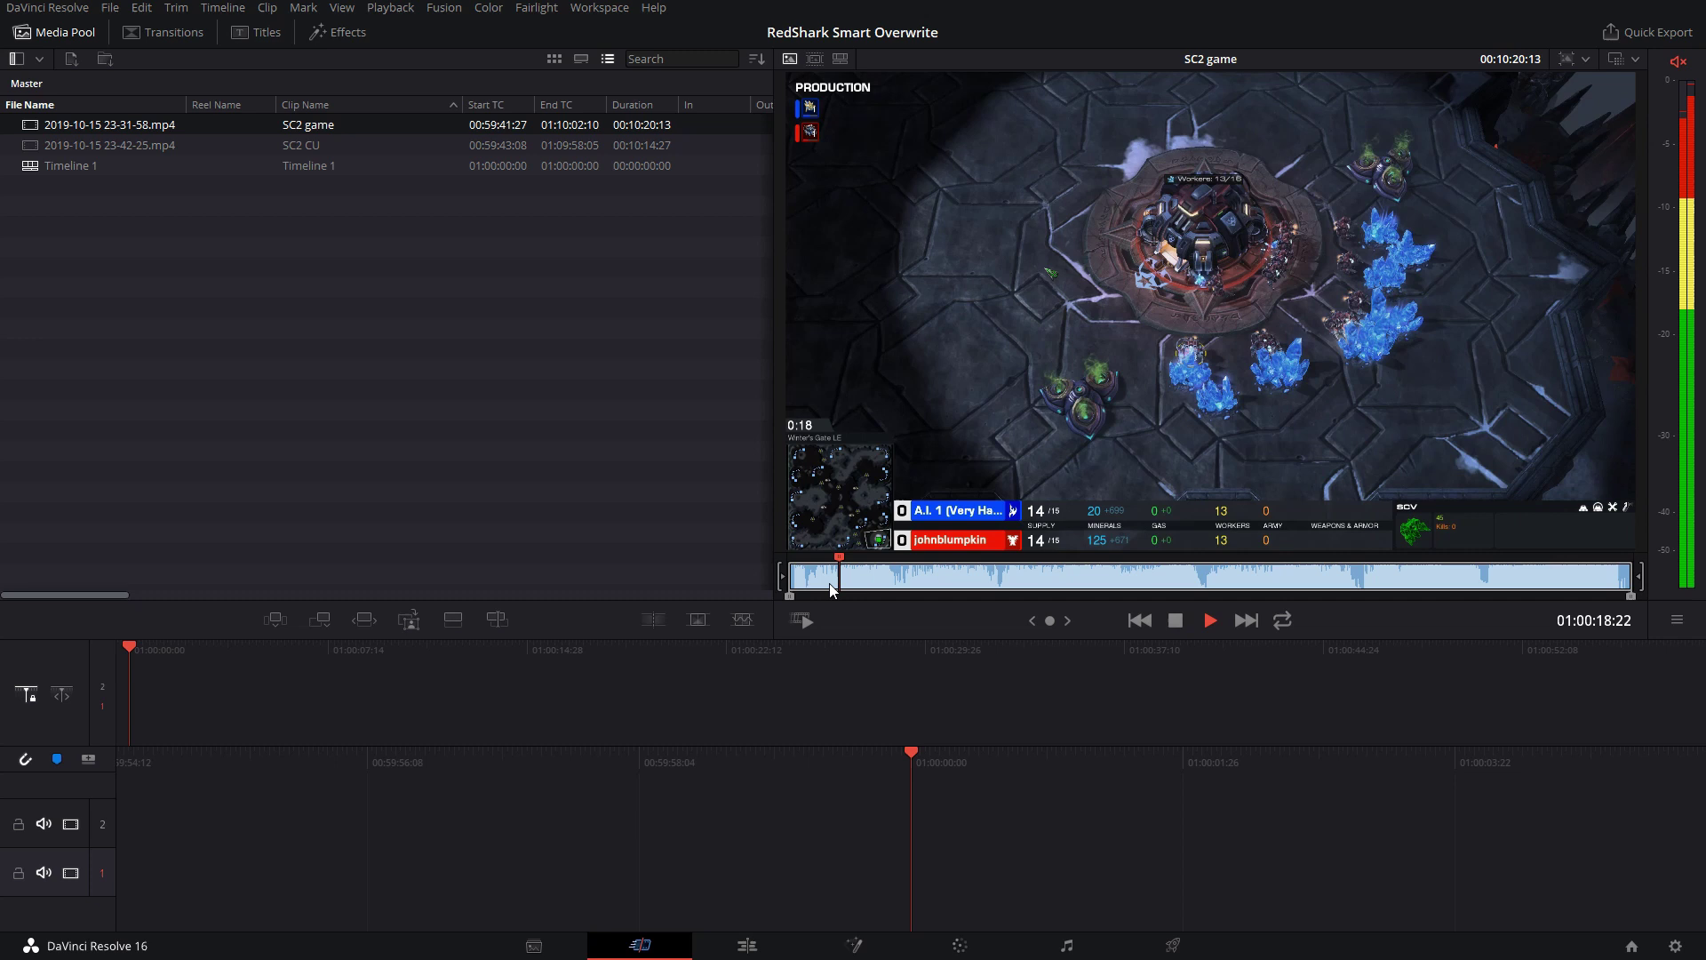
key(space)
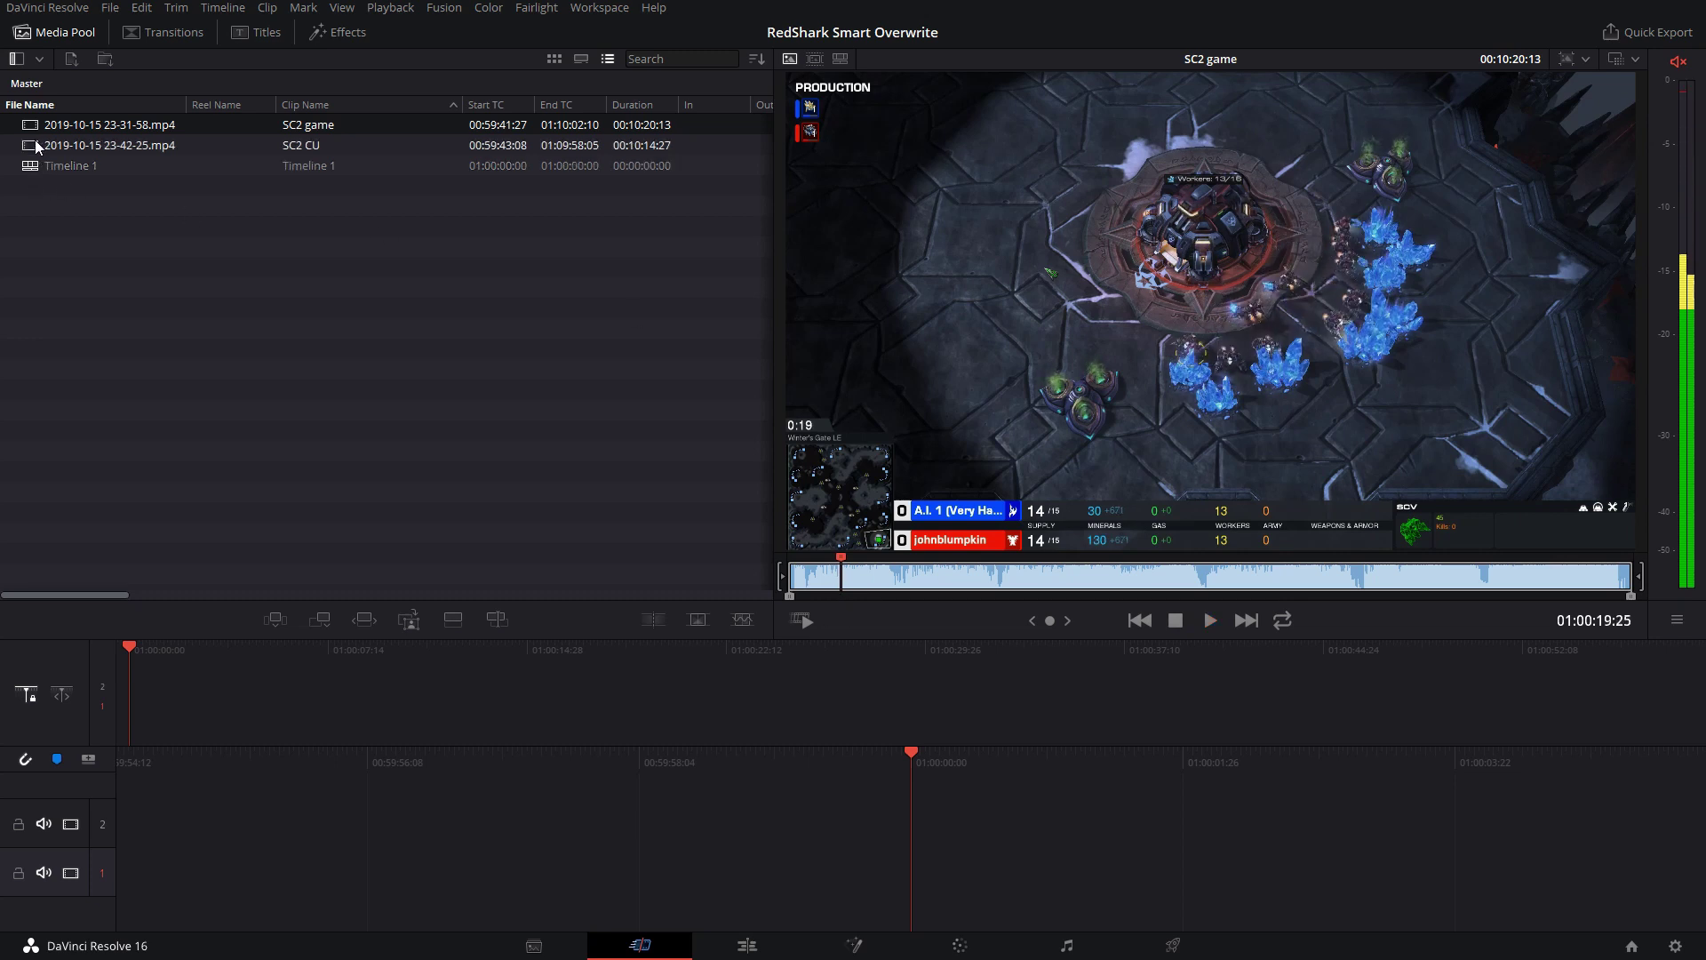
click(37, 144)
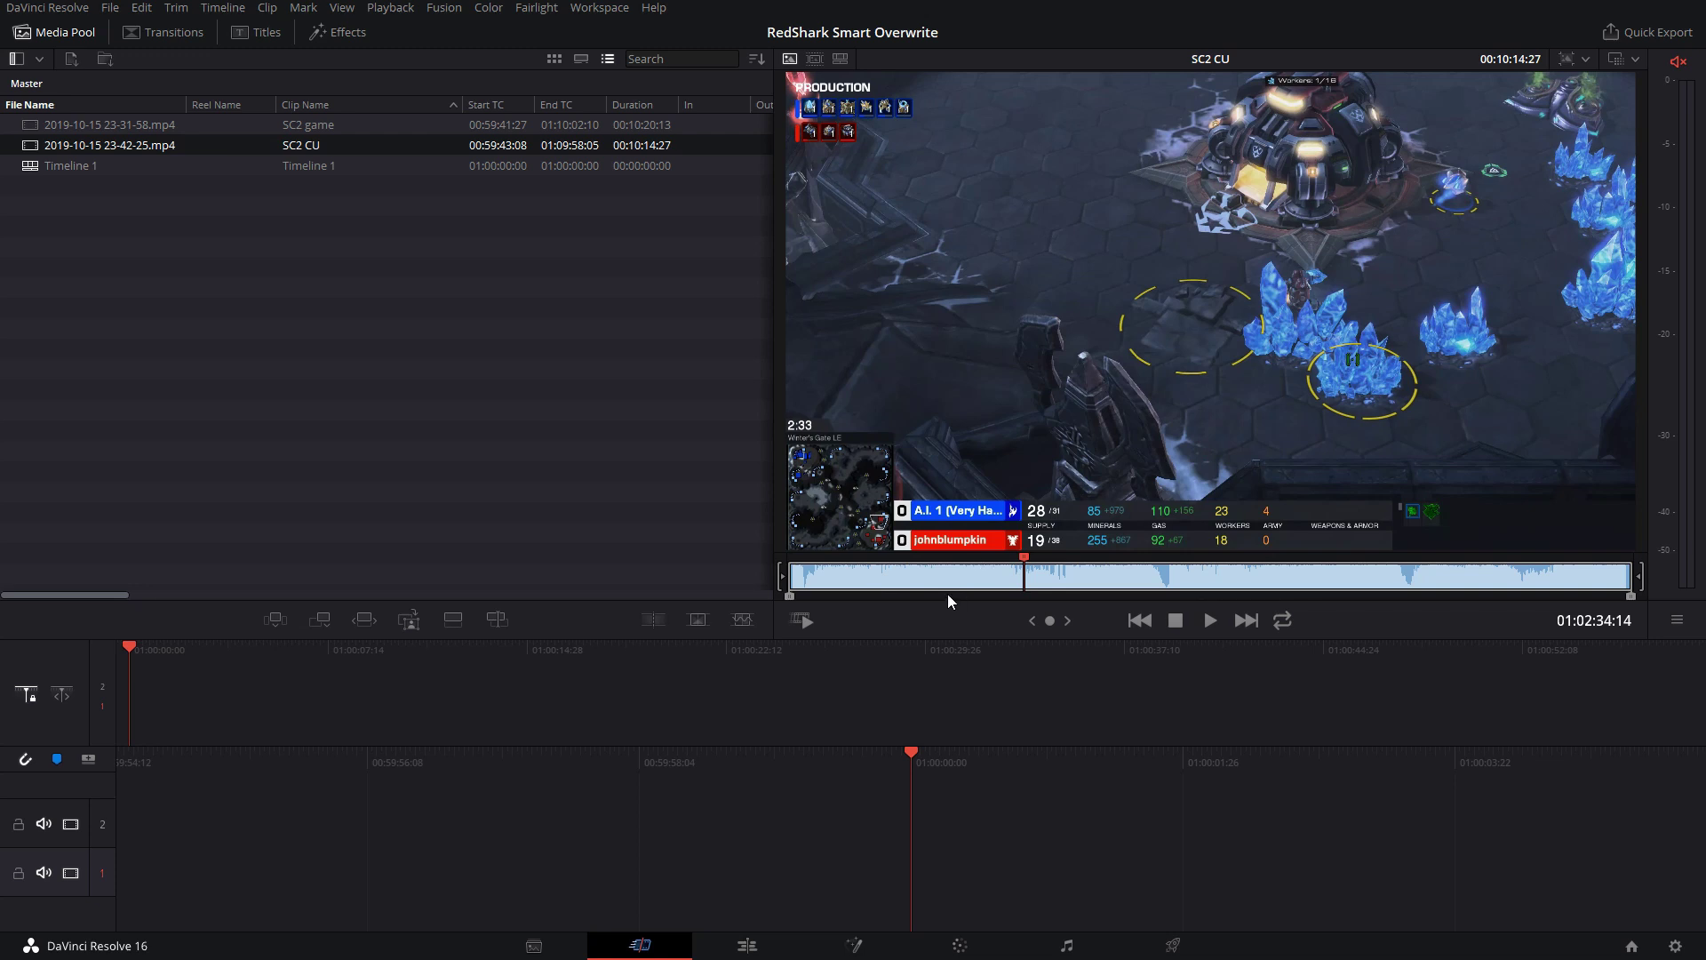
click(945, 577)
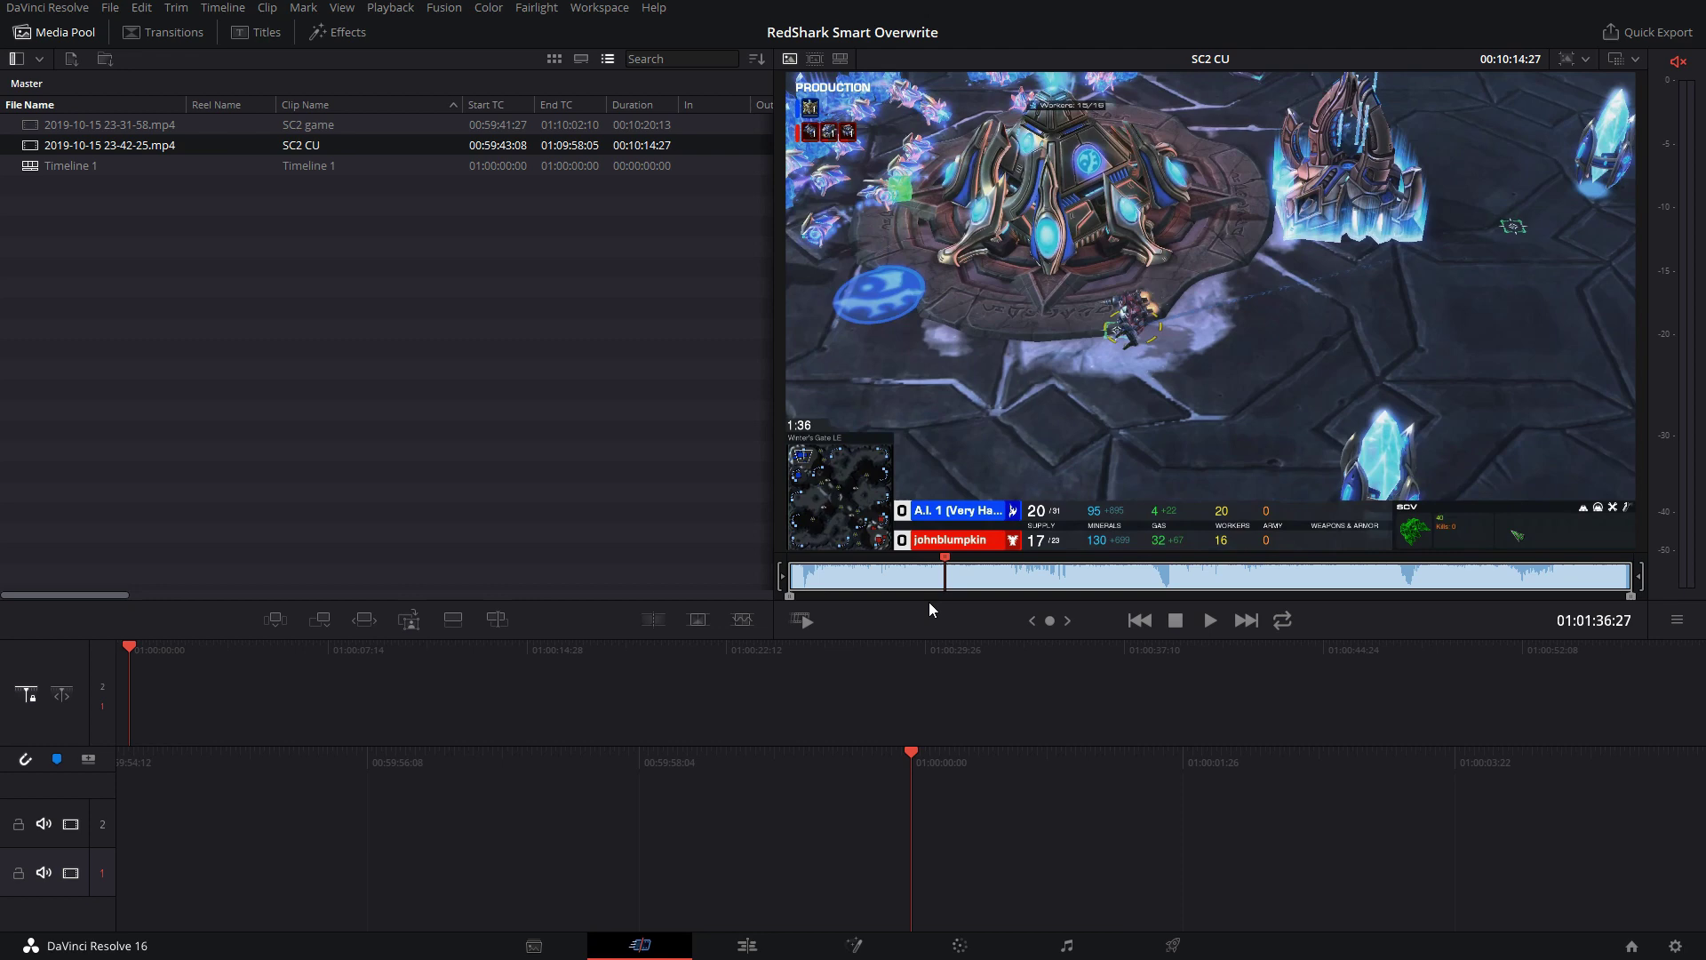
Drag the SC2 game clip from the Media Pool onto track 1 of Timeline 1
click(30, 125)
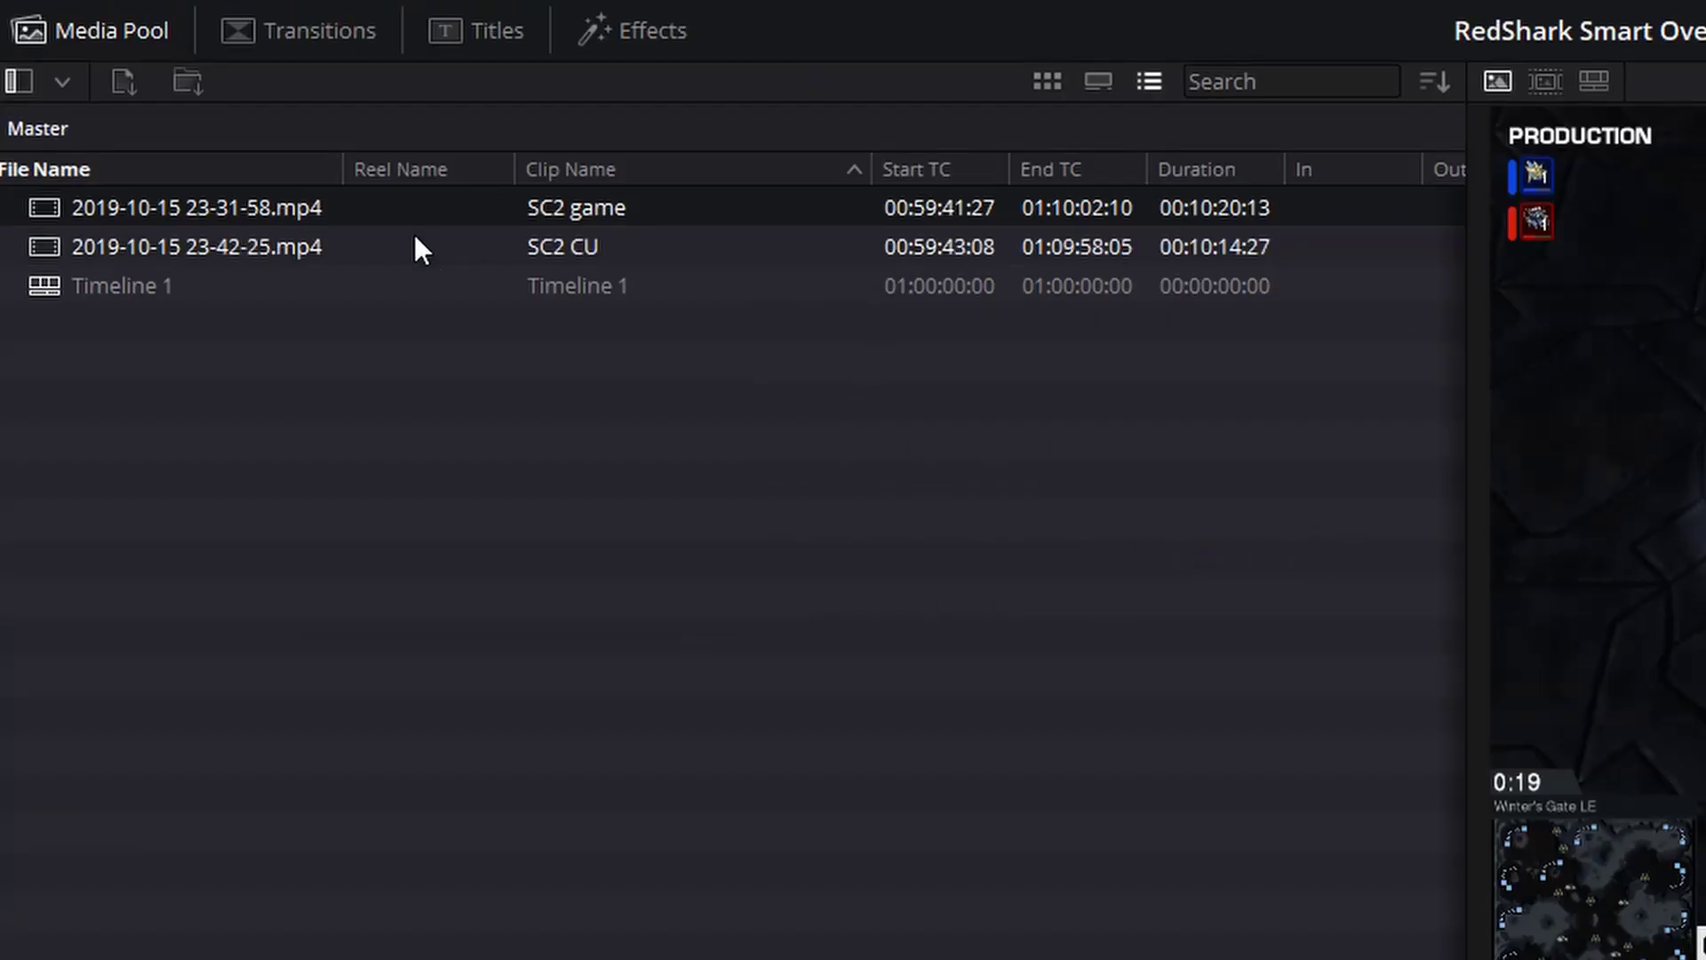
drag(42, 215, 929, 959)
drag(319, 645, 307, 754)
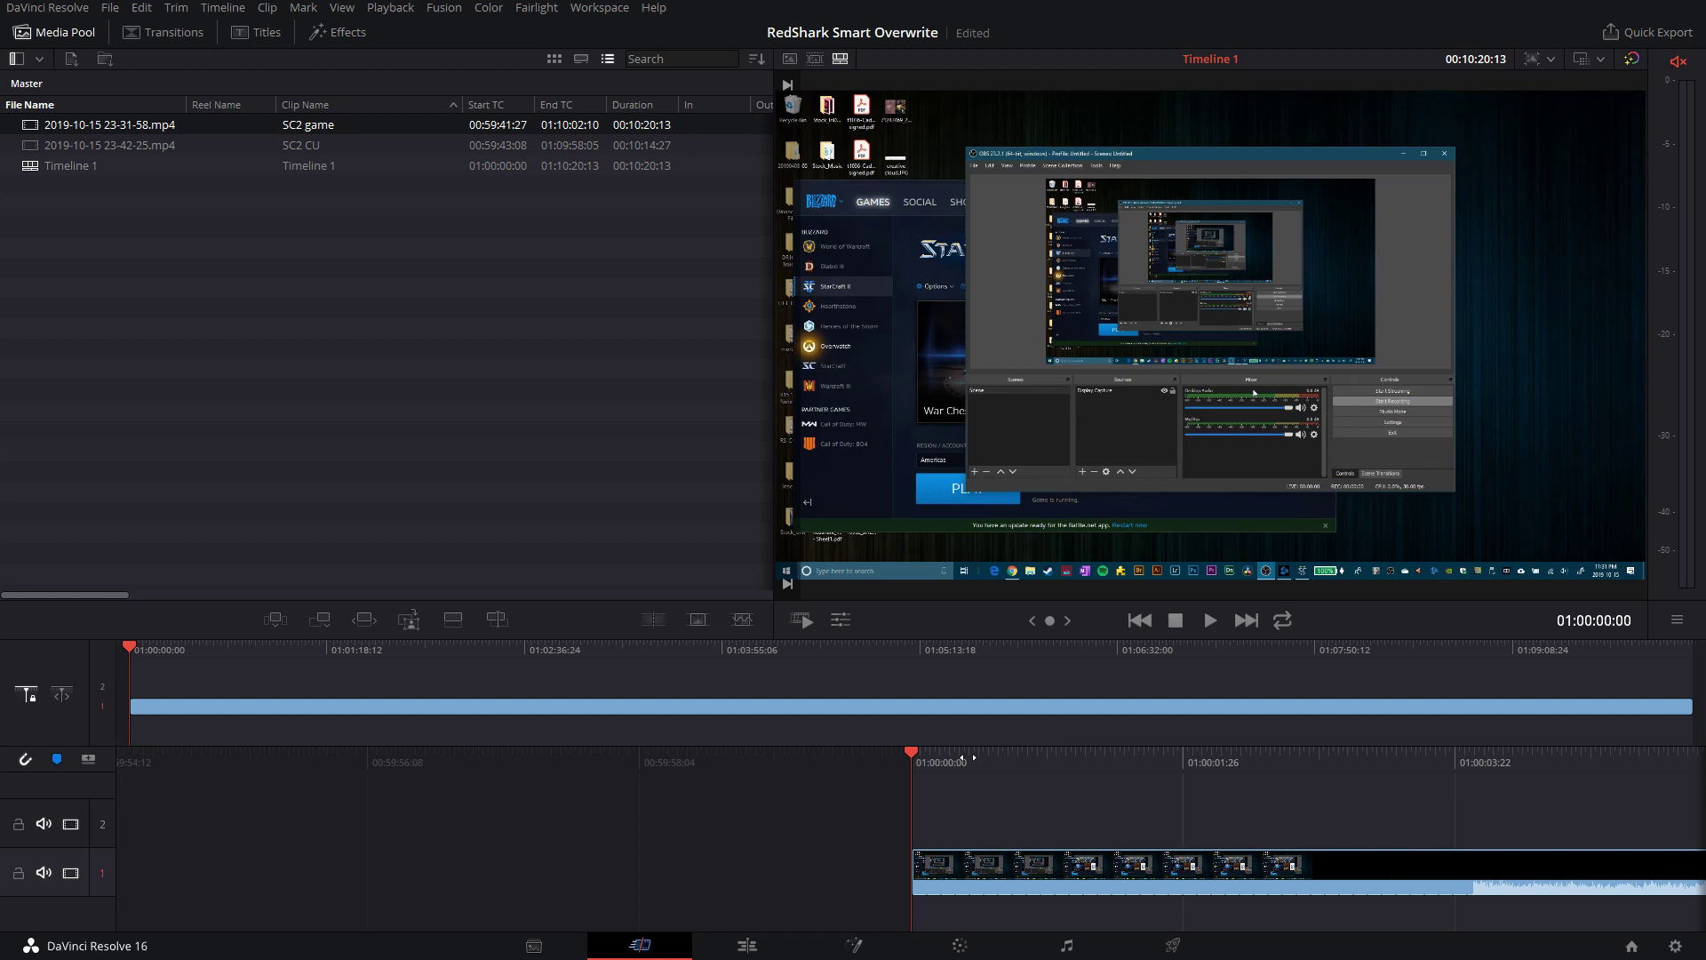
drag(893, 810, 297, 827)
Play the timeline from 01:02:07:18 and skim forward to about 01:02:30
click(1000, 654)
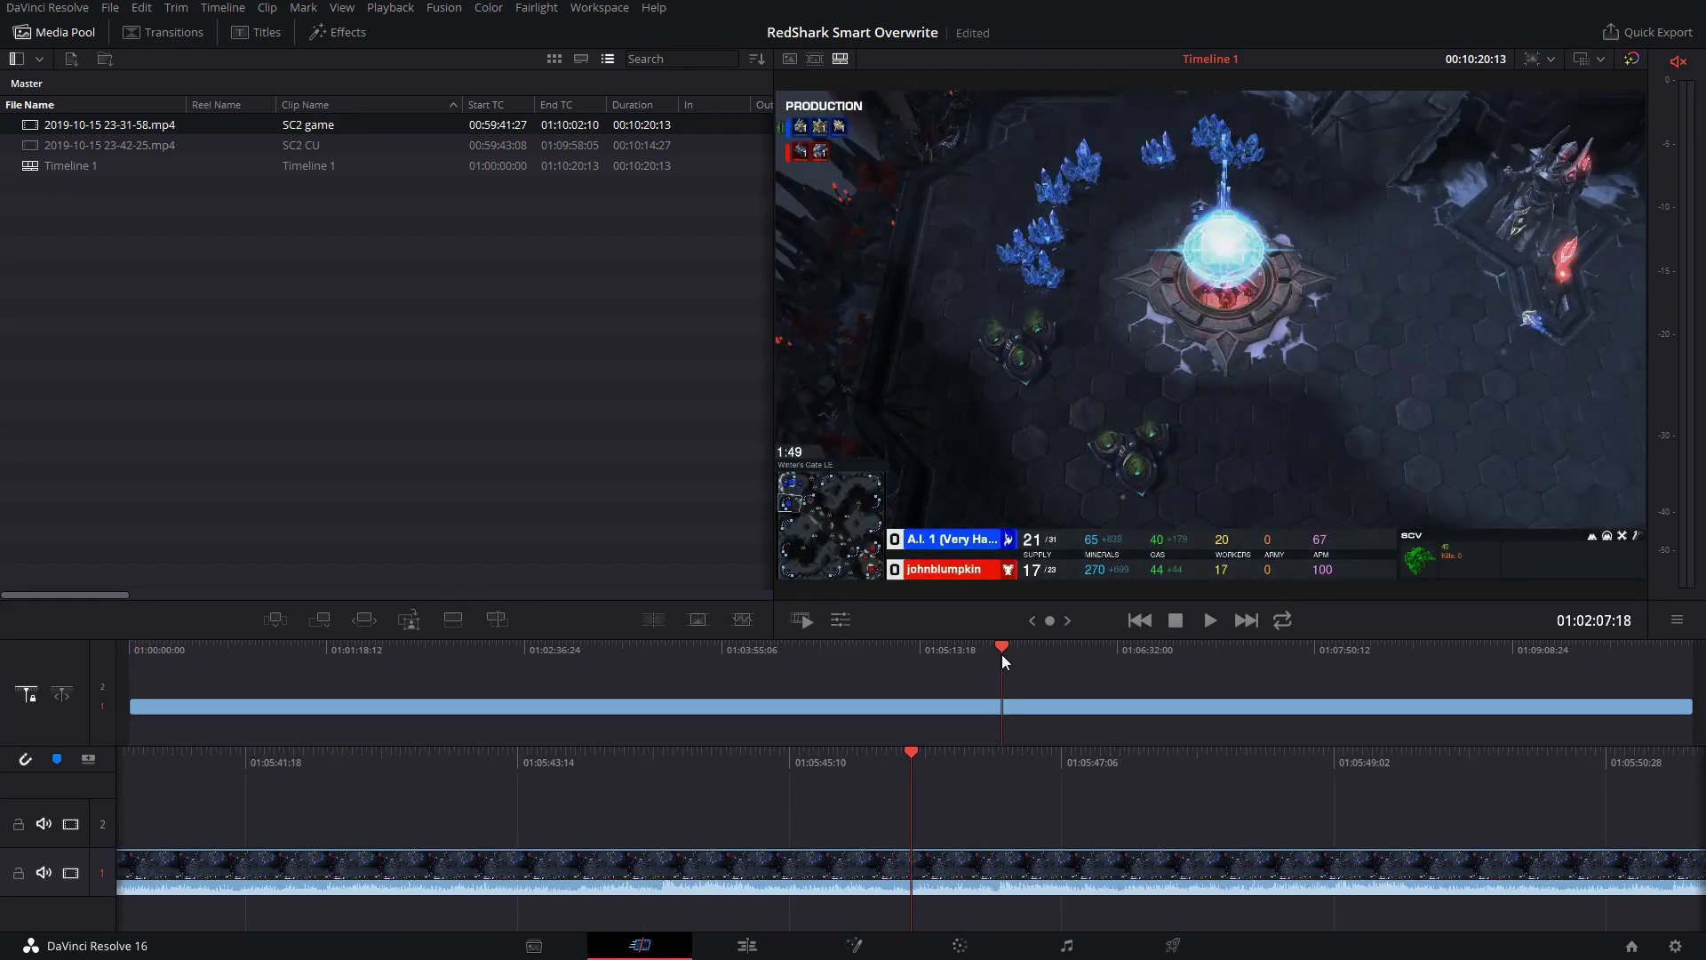
key(space)
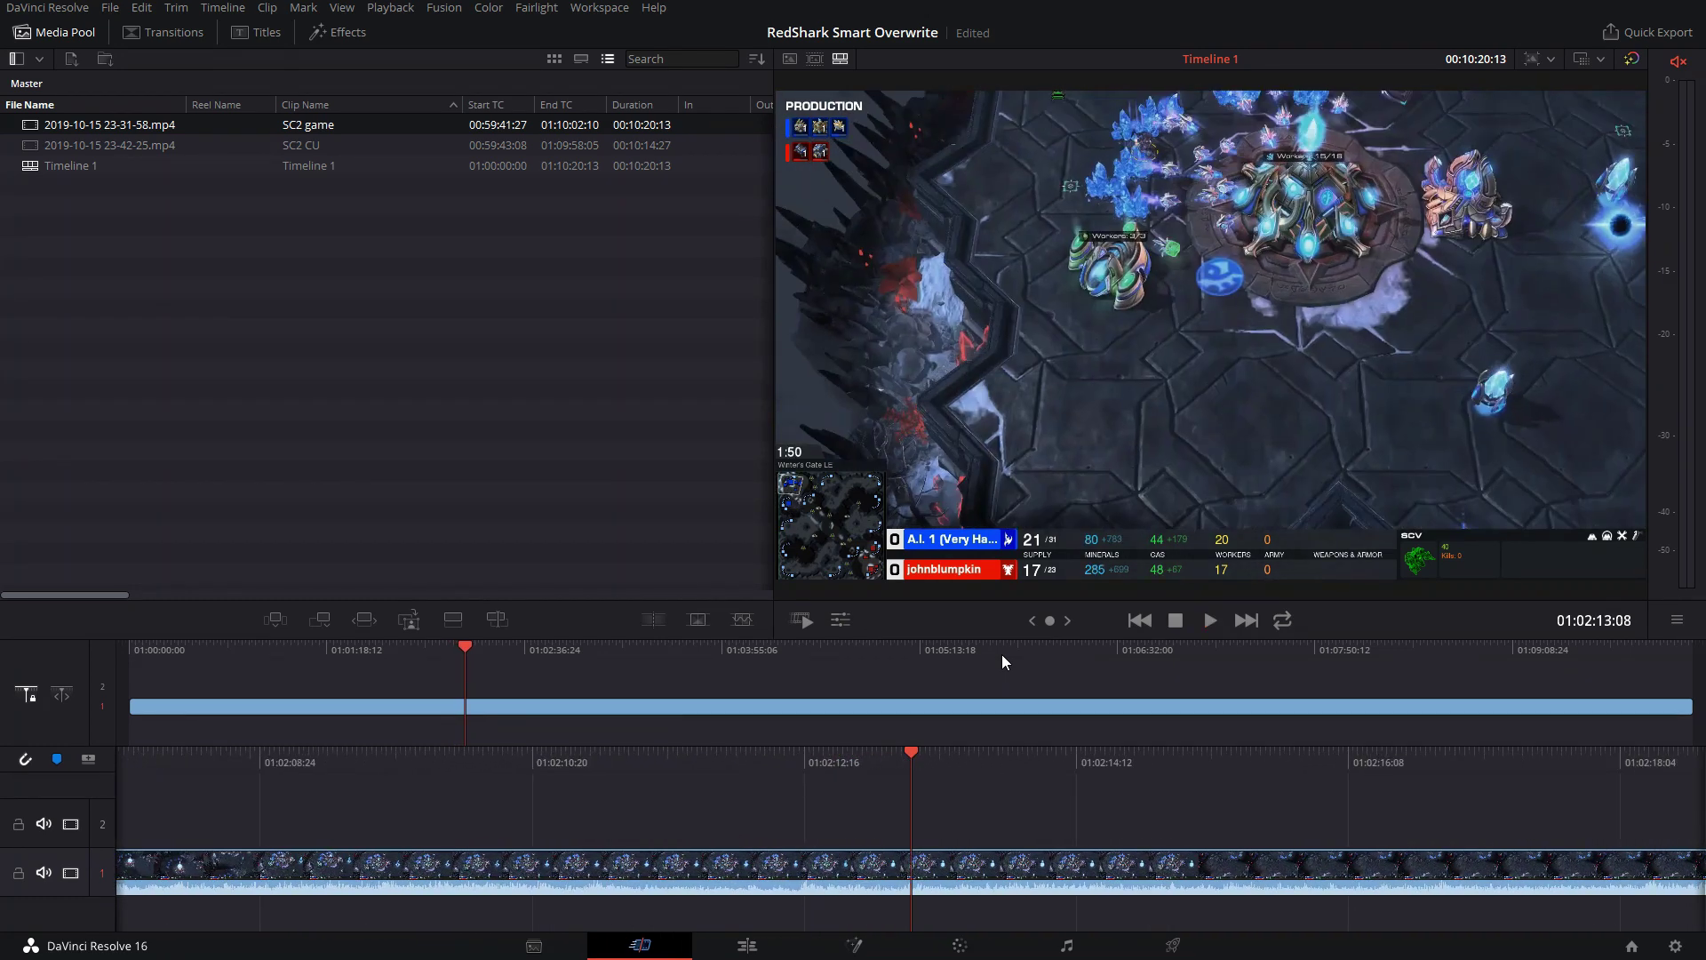
key(space)
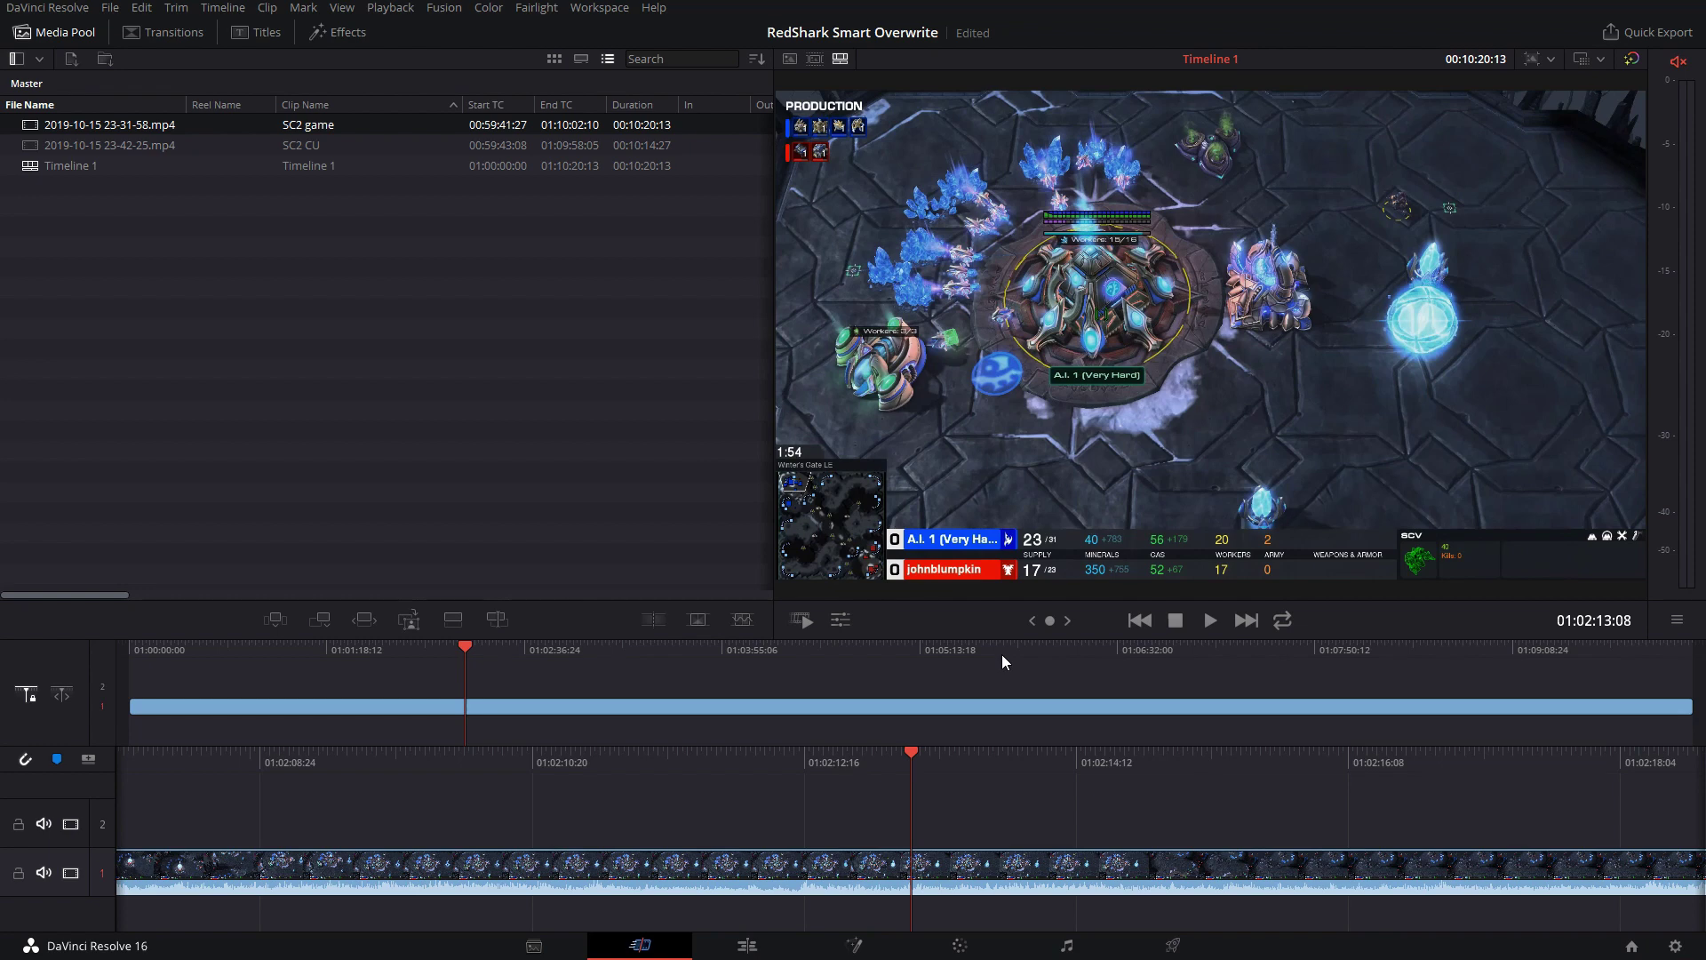
drag(476, 651, 555, 649)
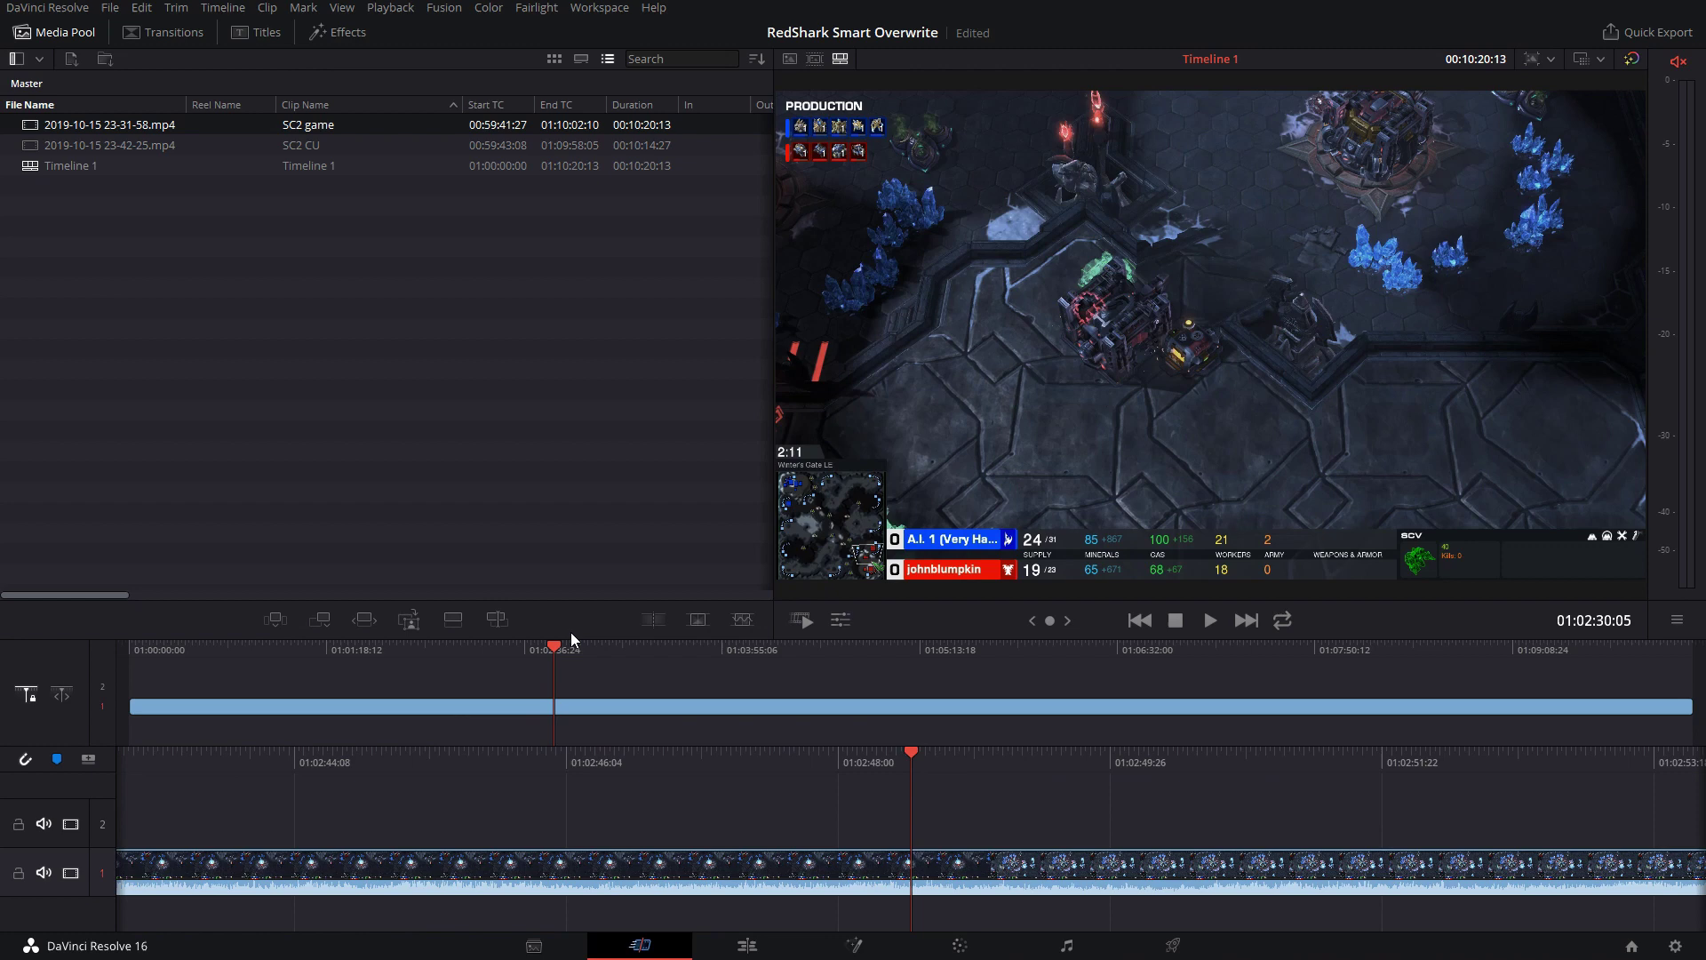
Load SC2 CU and scrub it between 01:00:17:20 and 01:00:34:17
click(29, 146)
click(887, 589)
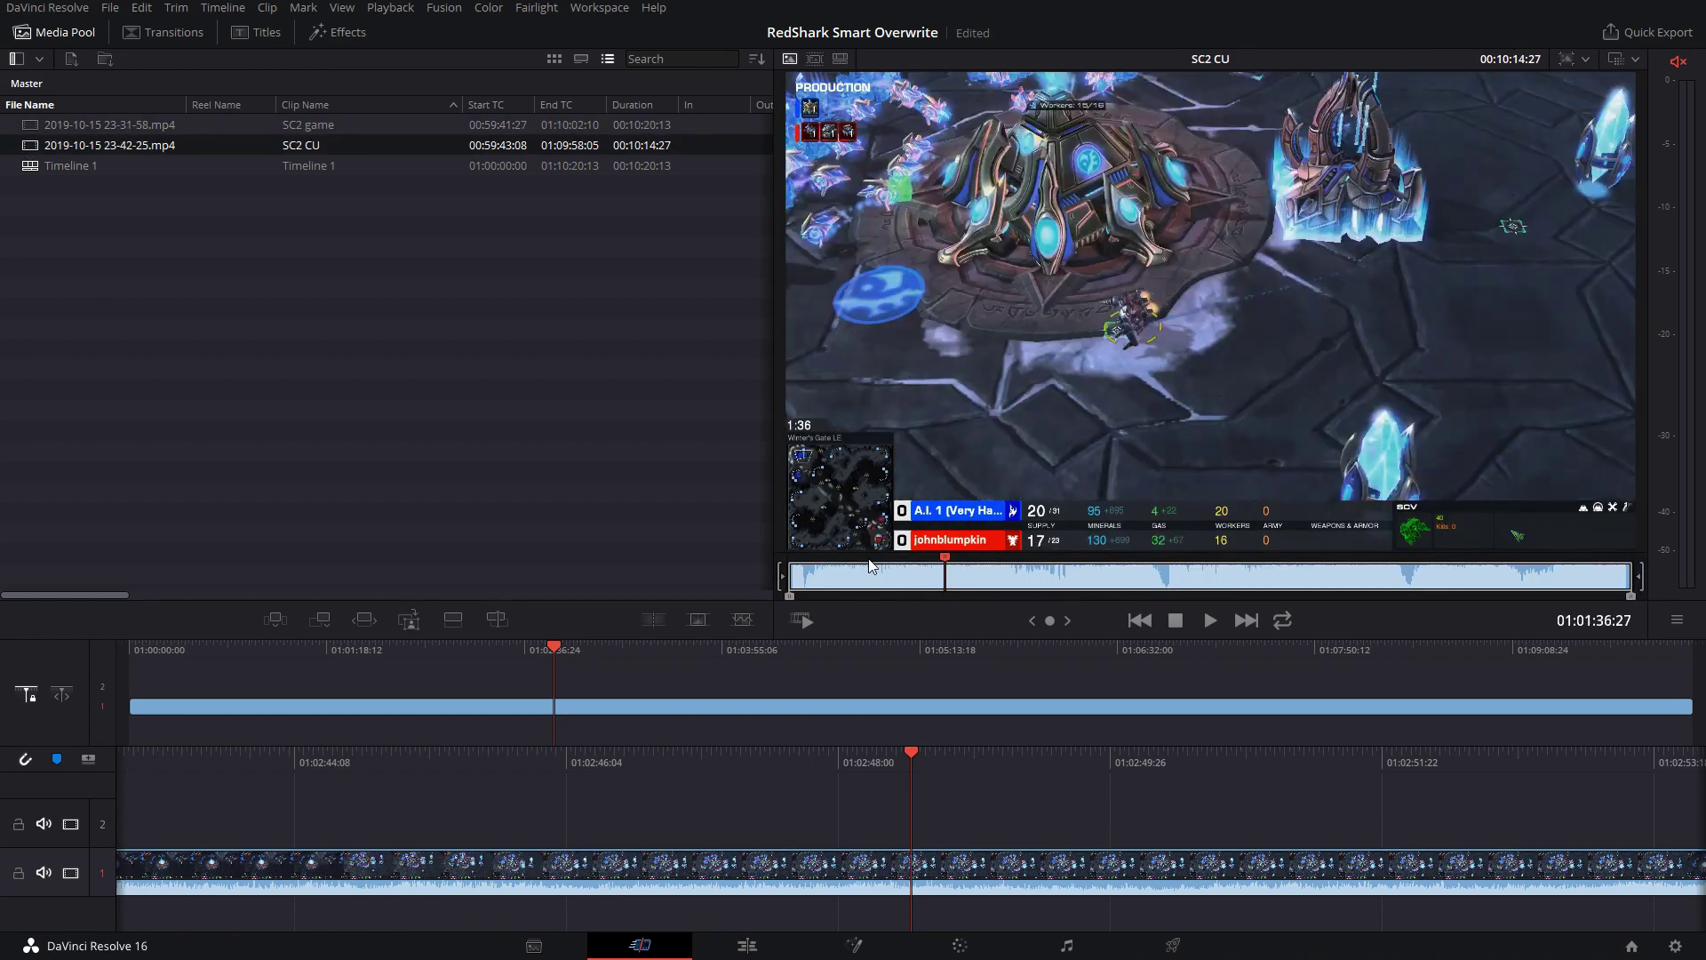
click(852, 576)
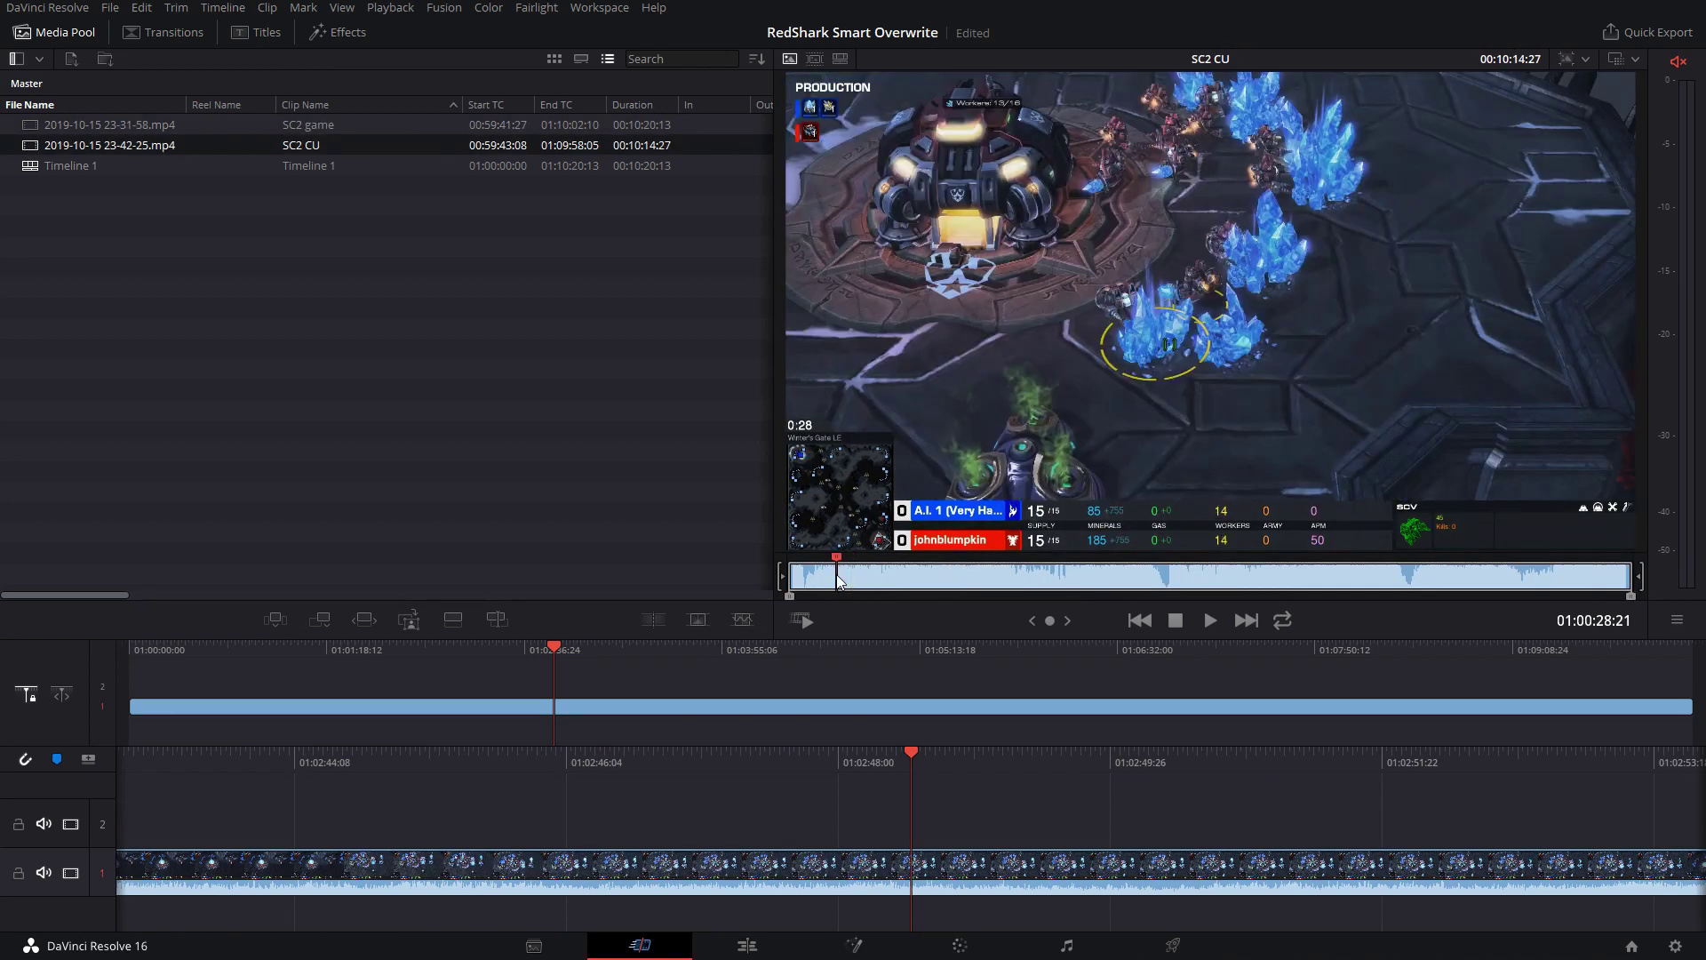
click(838, 578)
click(859, 577)
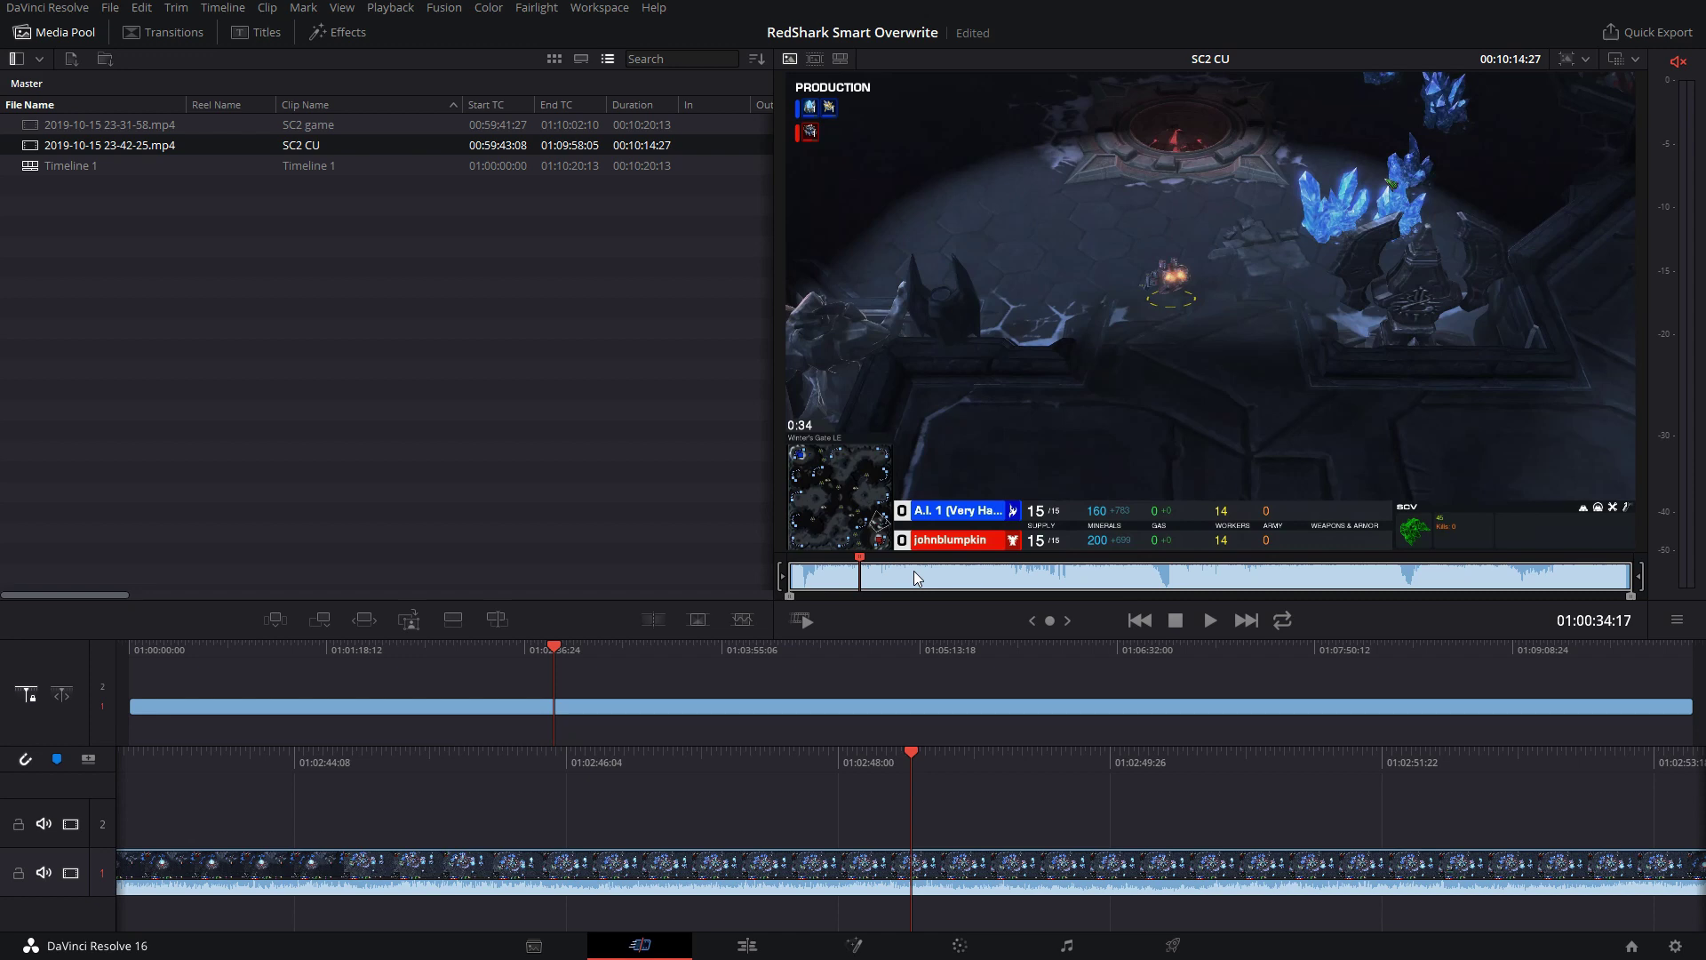
Play the close-up and mark an In point at 01:00:33:24 and an Out point
click(864, 572)
key(space)
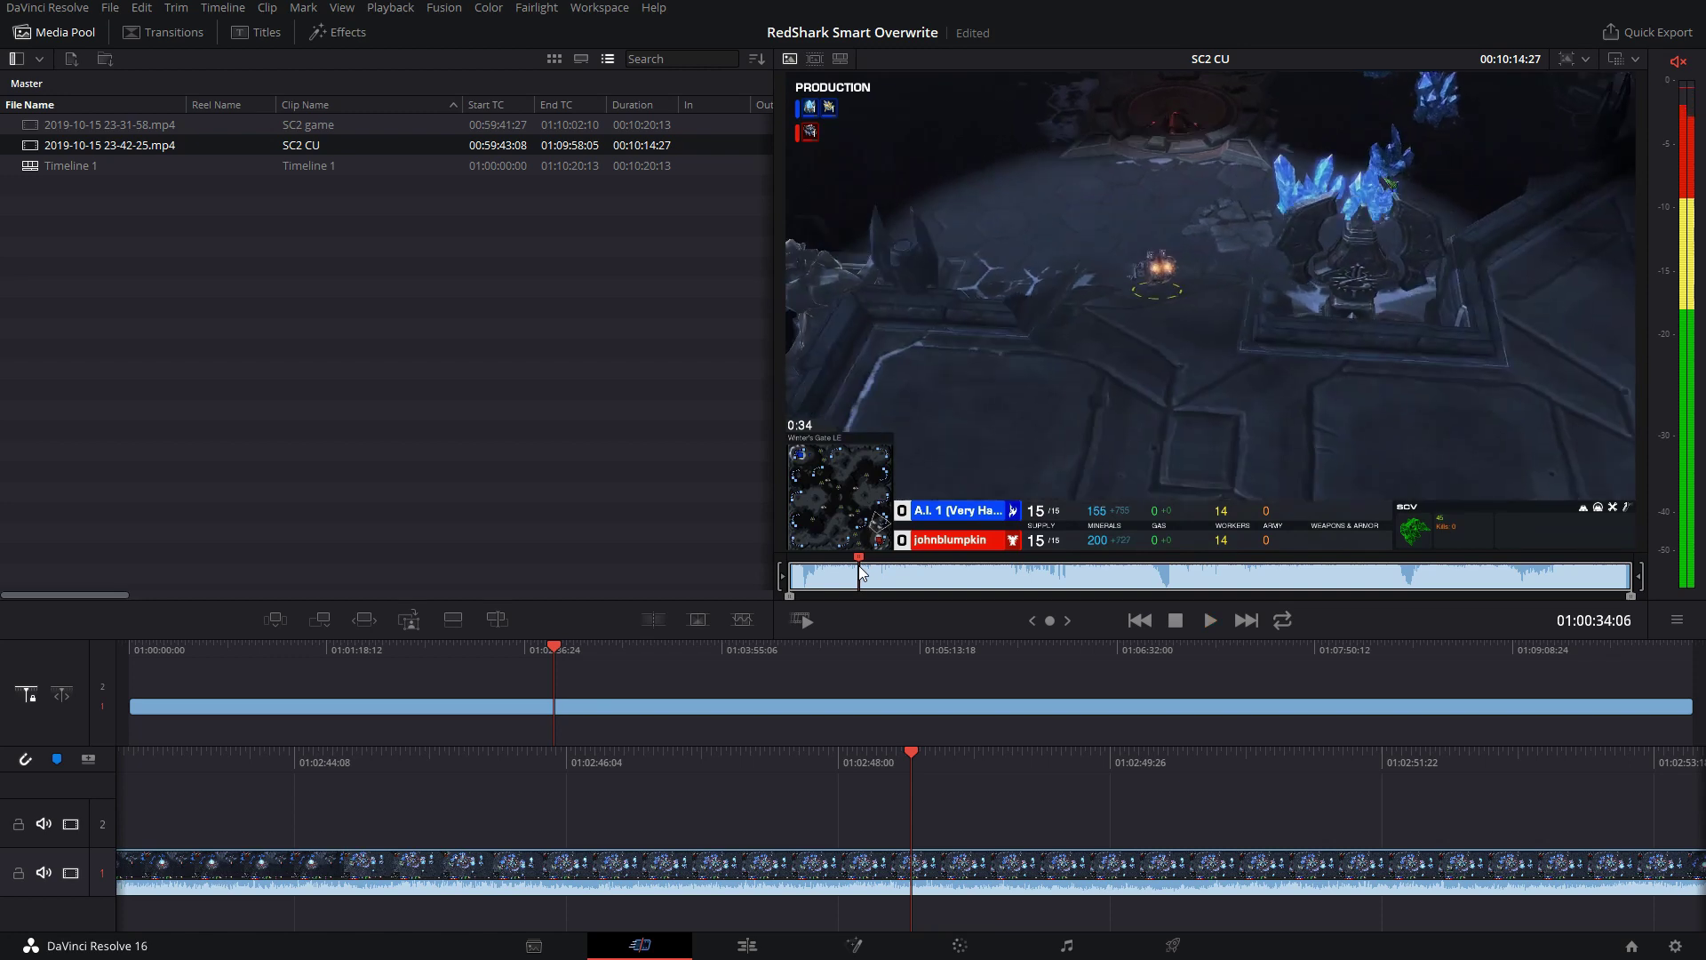
key(space)
key(i)
key(space)
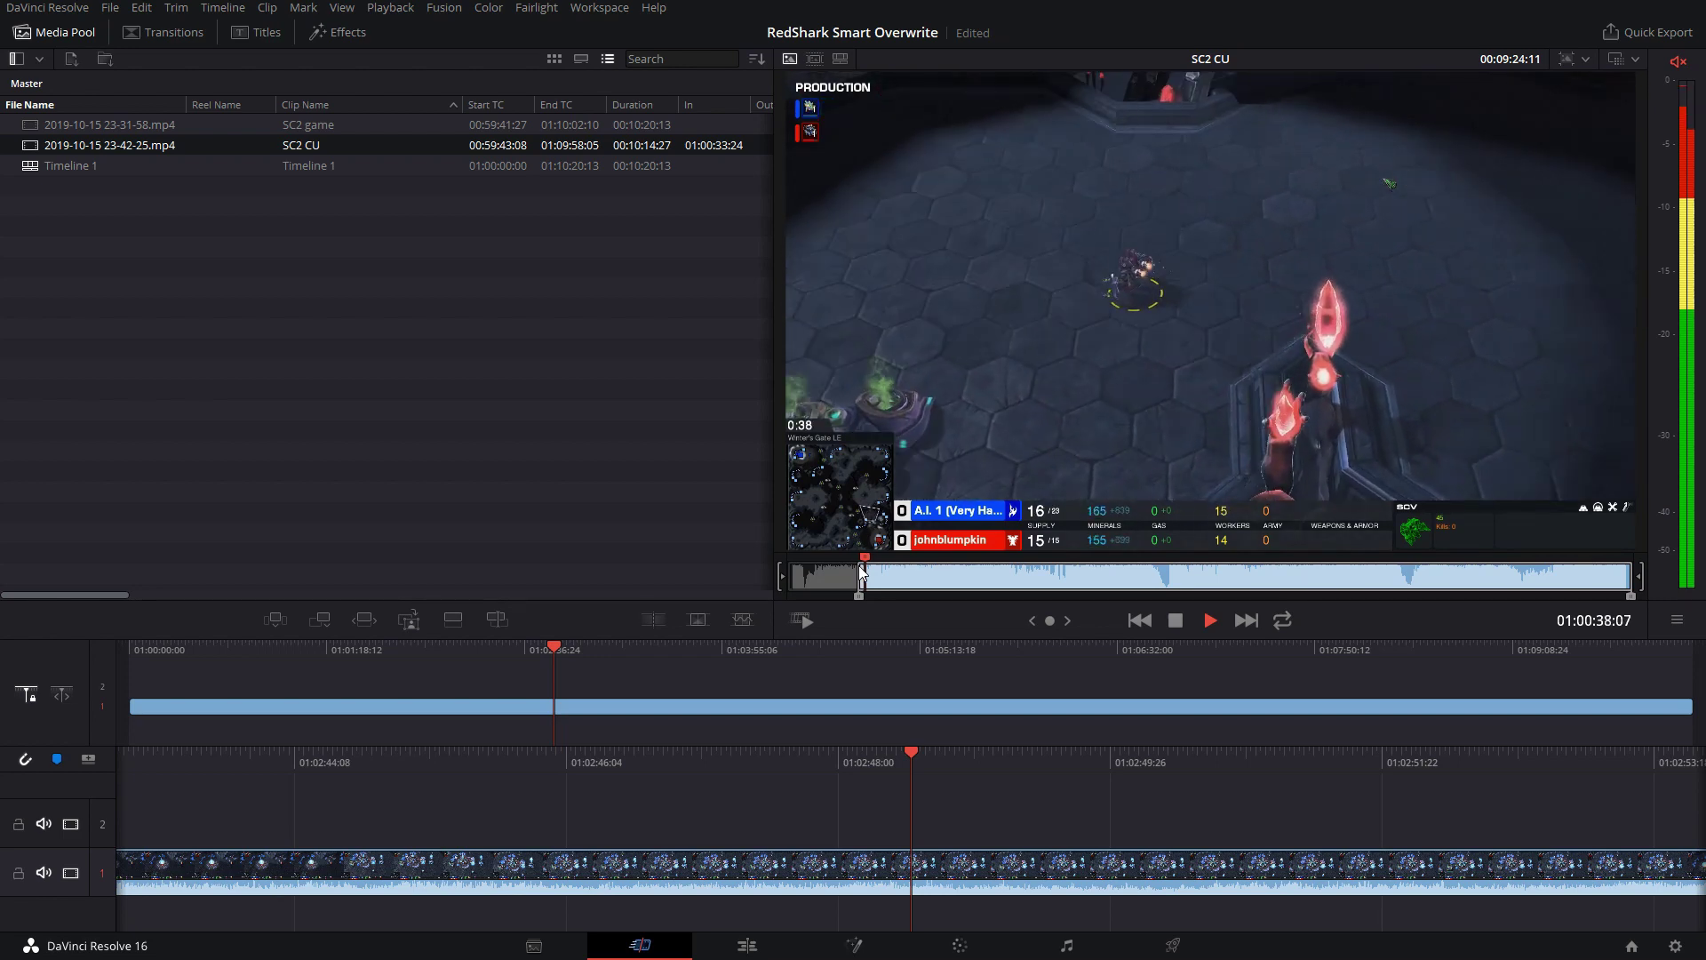
key(space)
key(o)
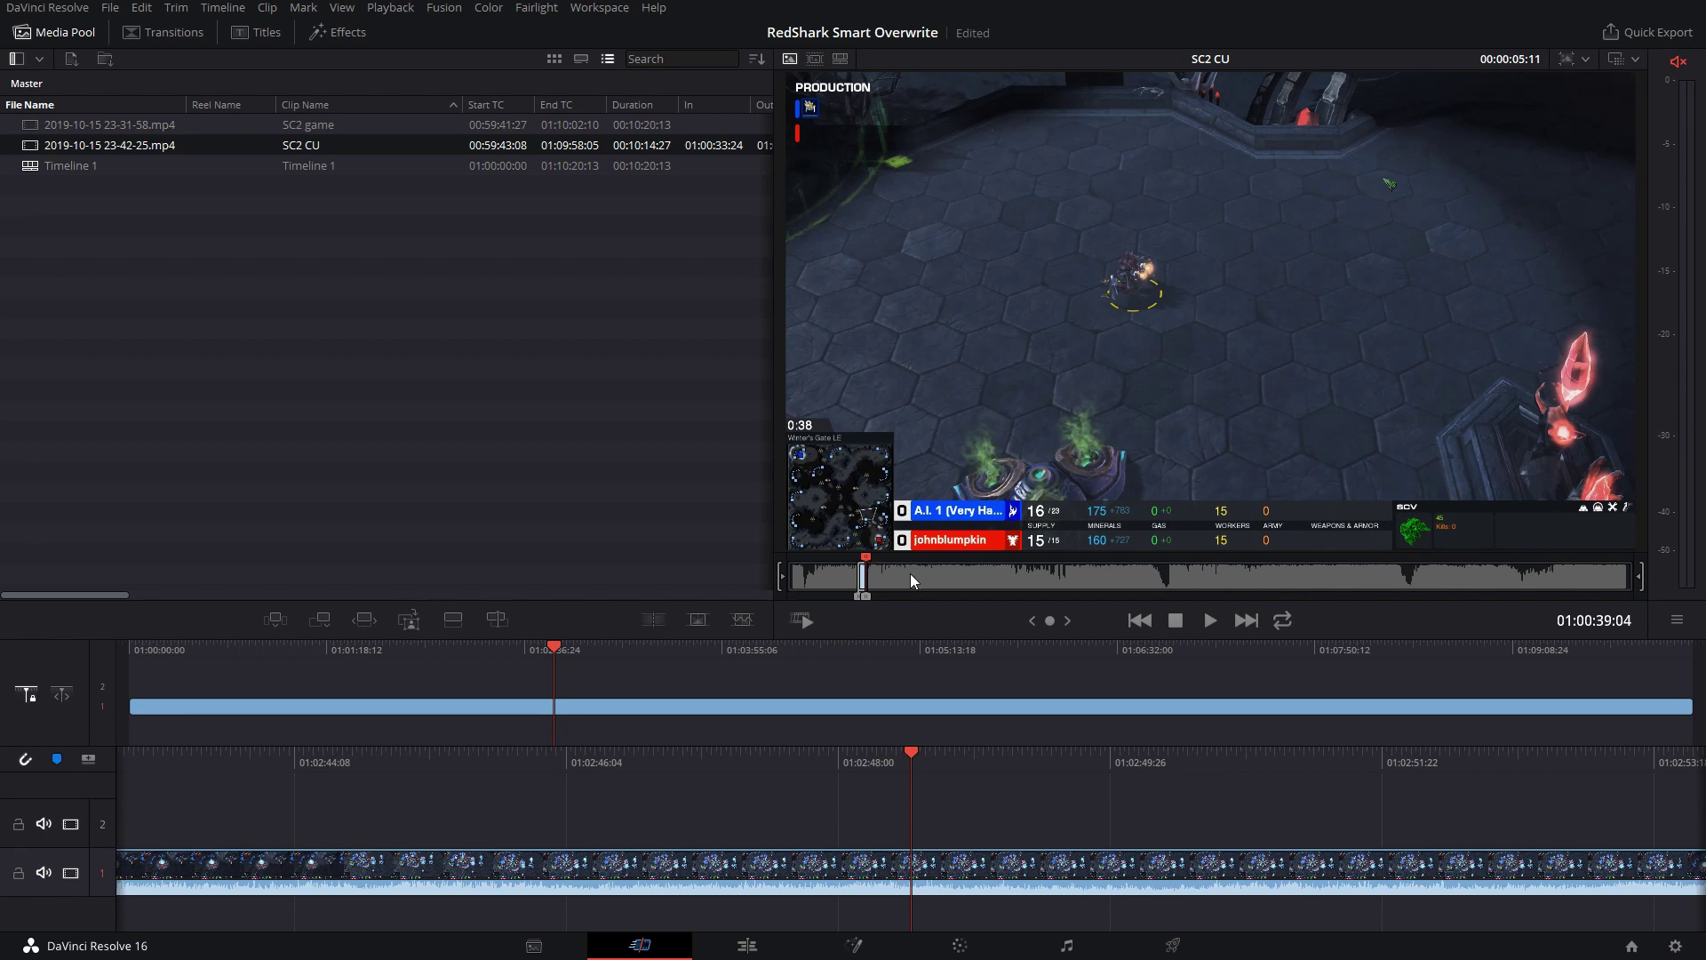
Re-mark the close-up's In and Out points and play the range from its start
key(i)
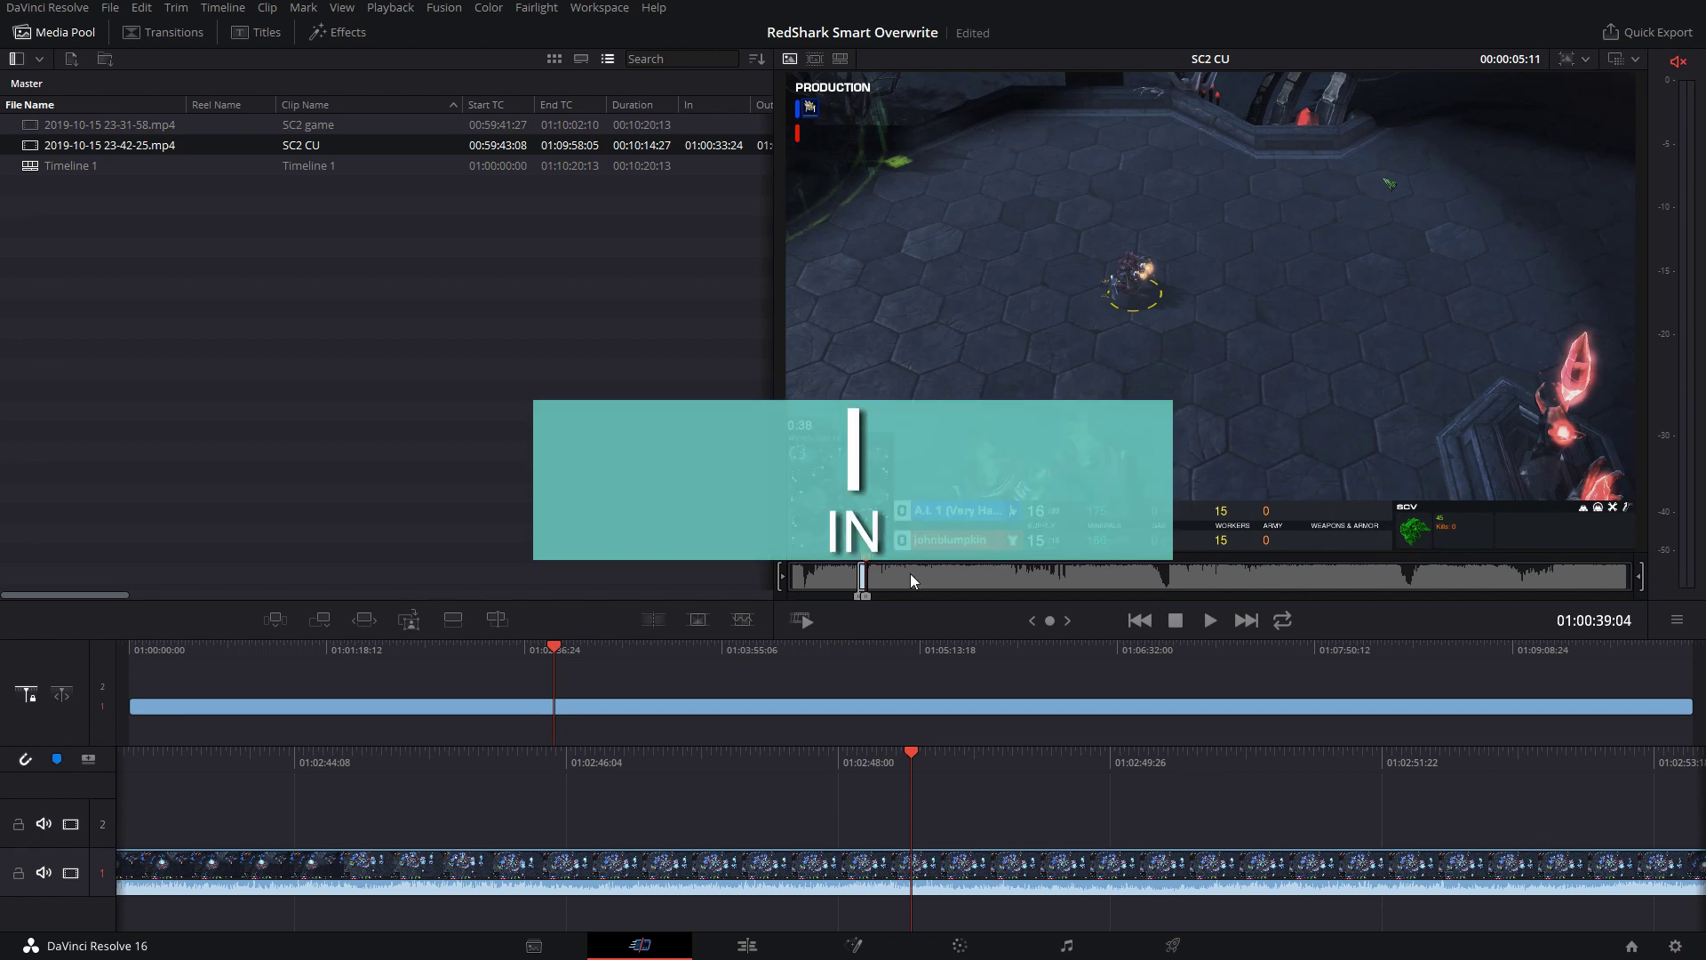
key(o)
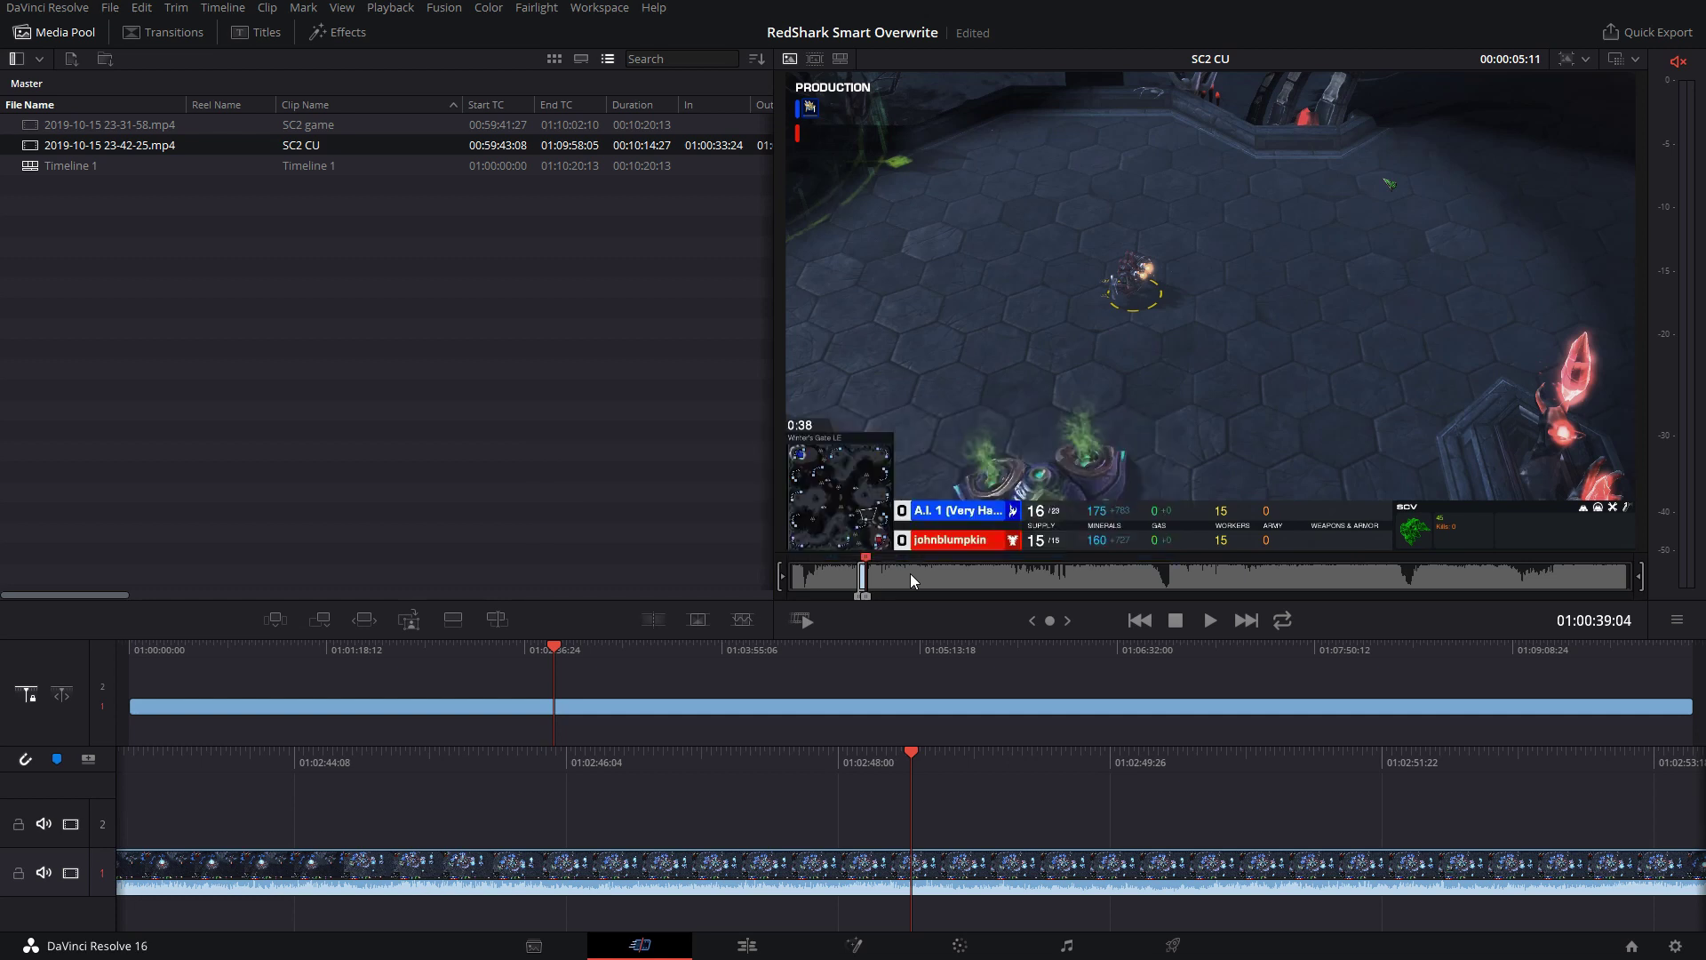
key(alt+slash)
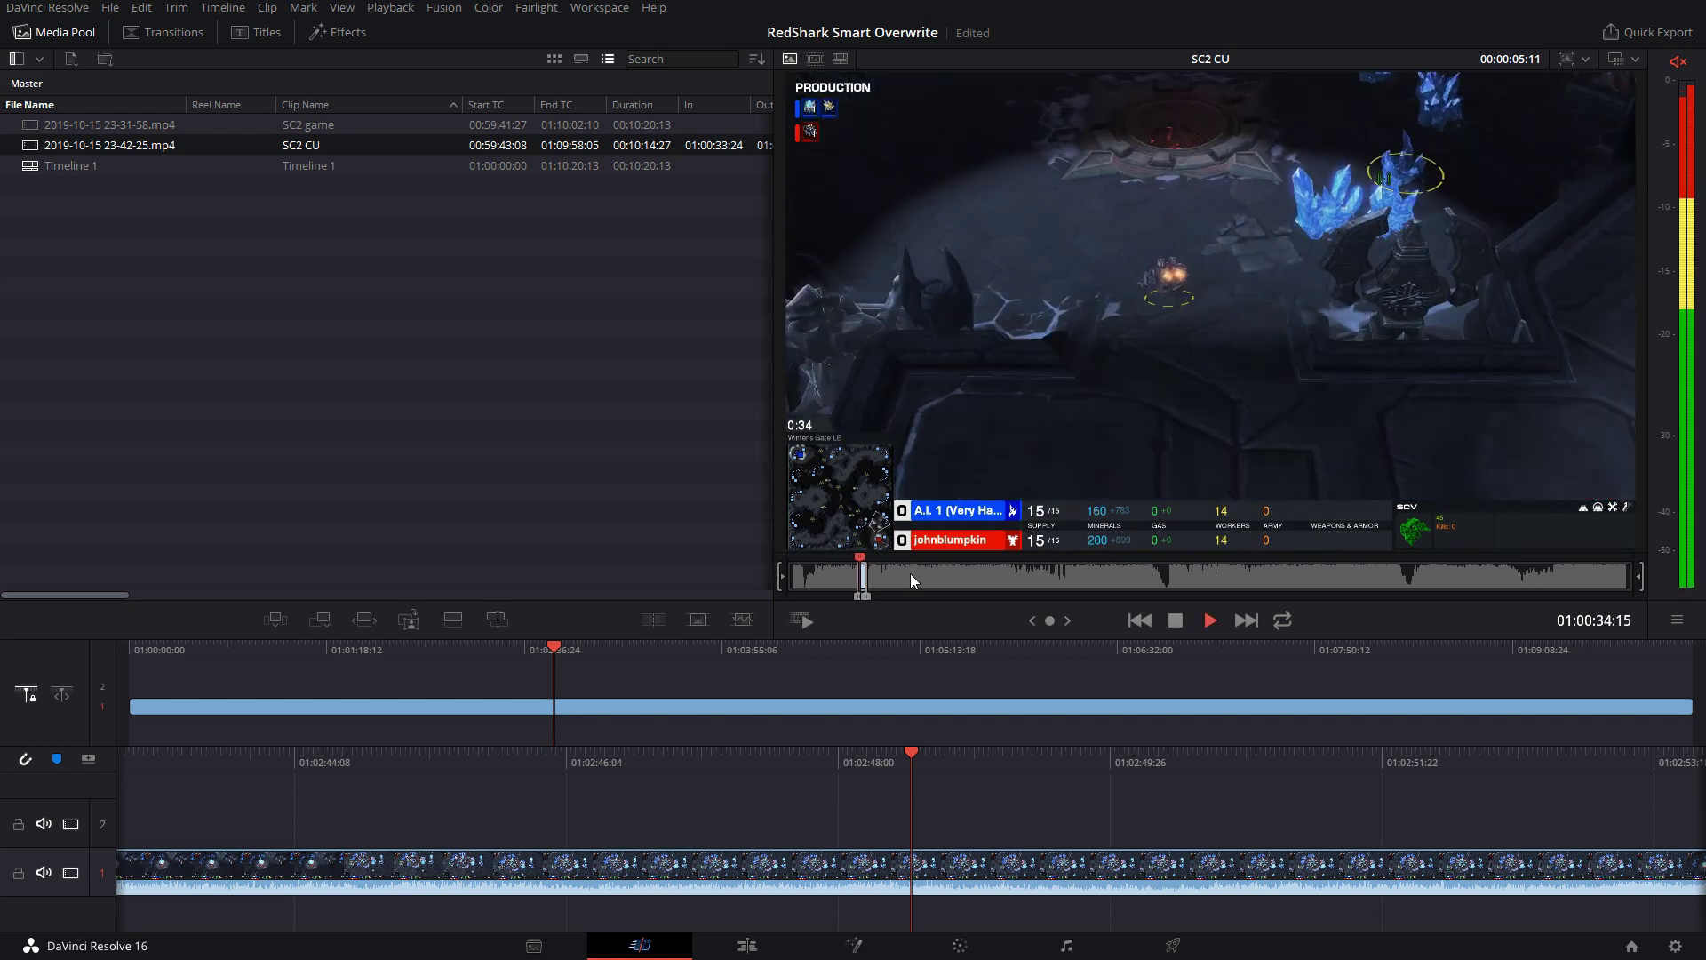
key(space)
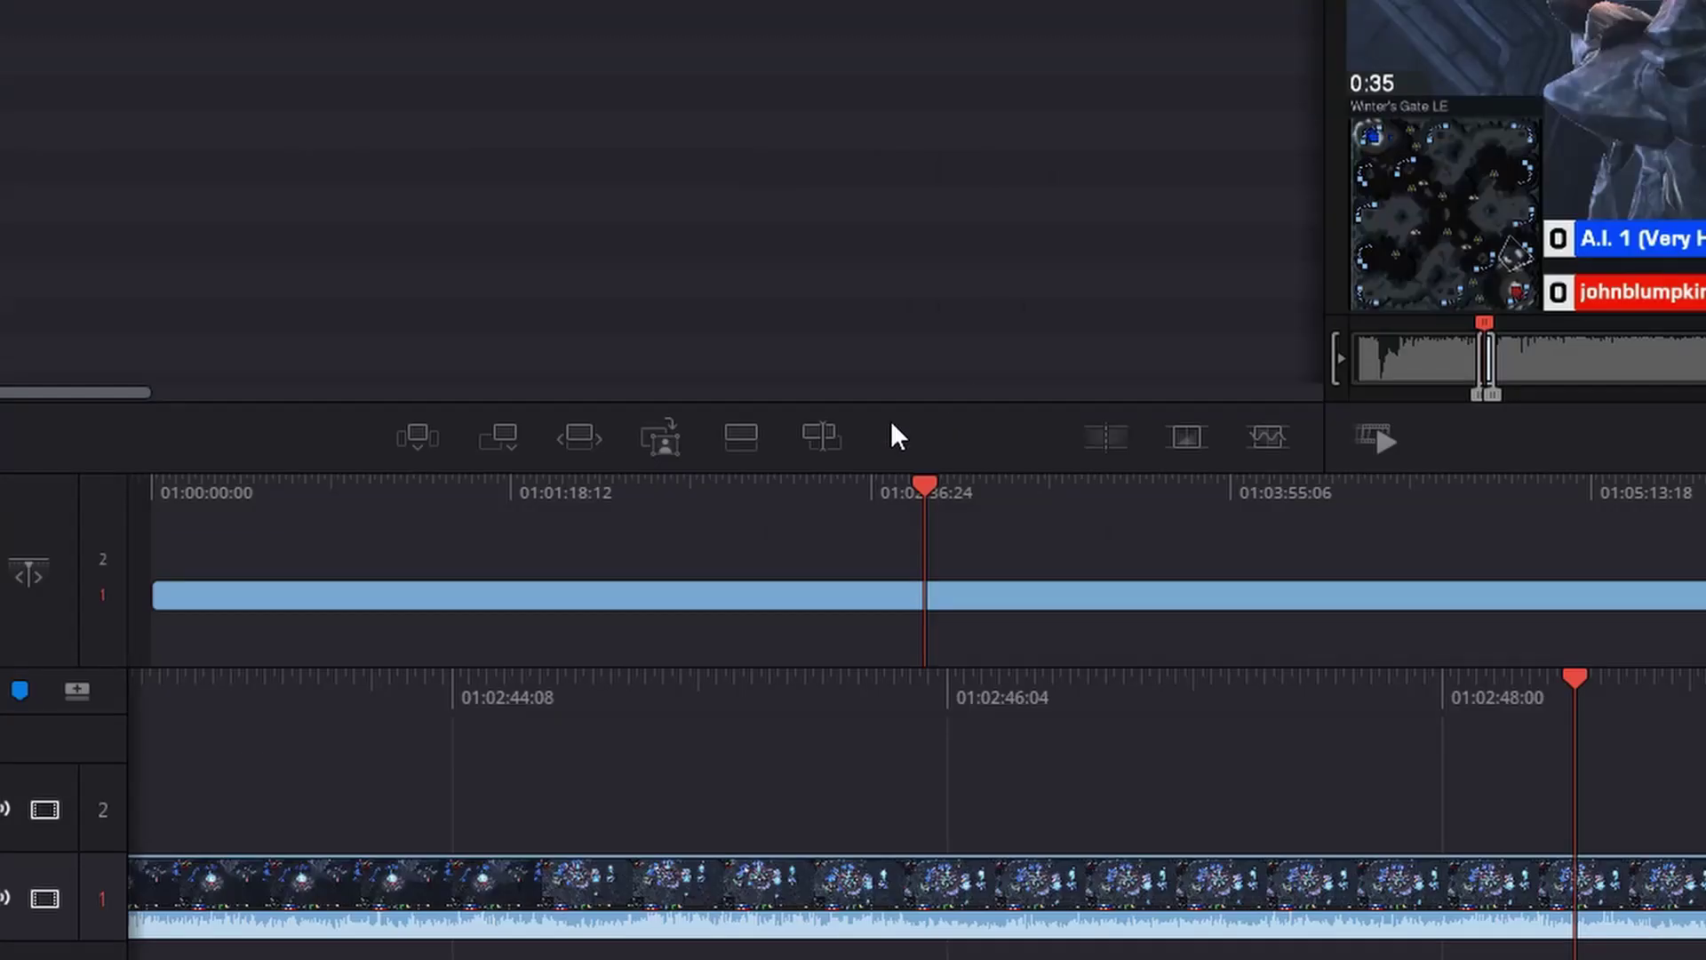
Source-overwrite the marked close-up onto track 2, then scrub Timeline 1 back to check it
click(820, 437)
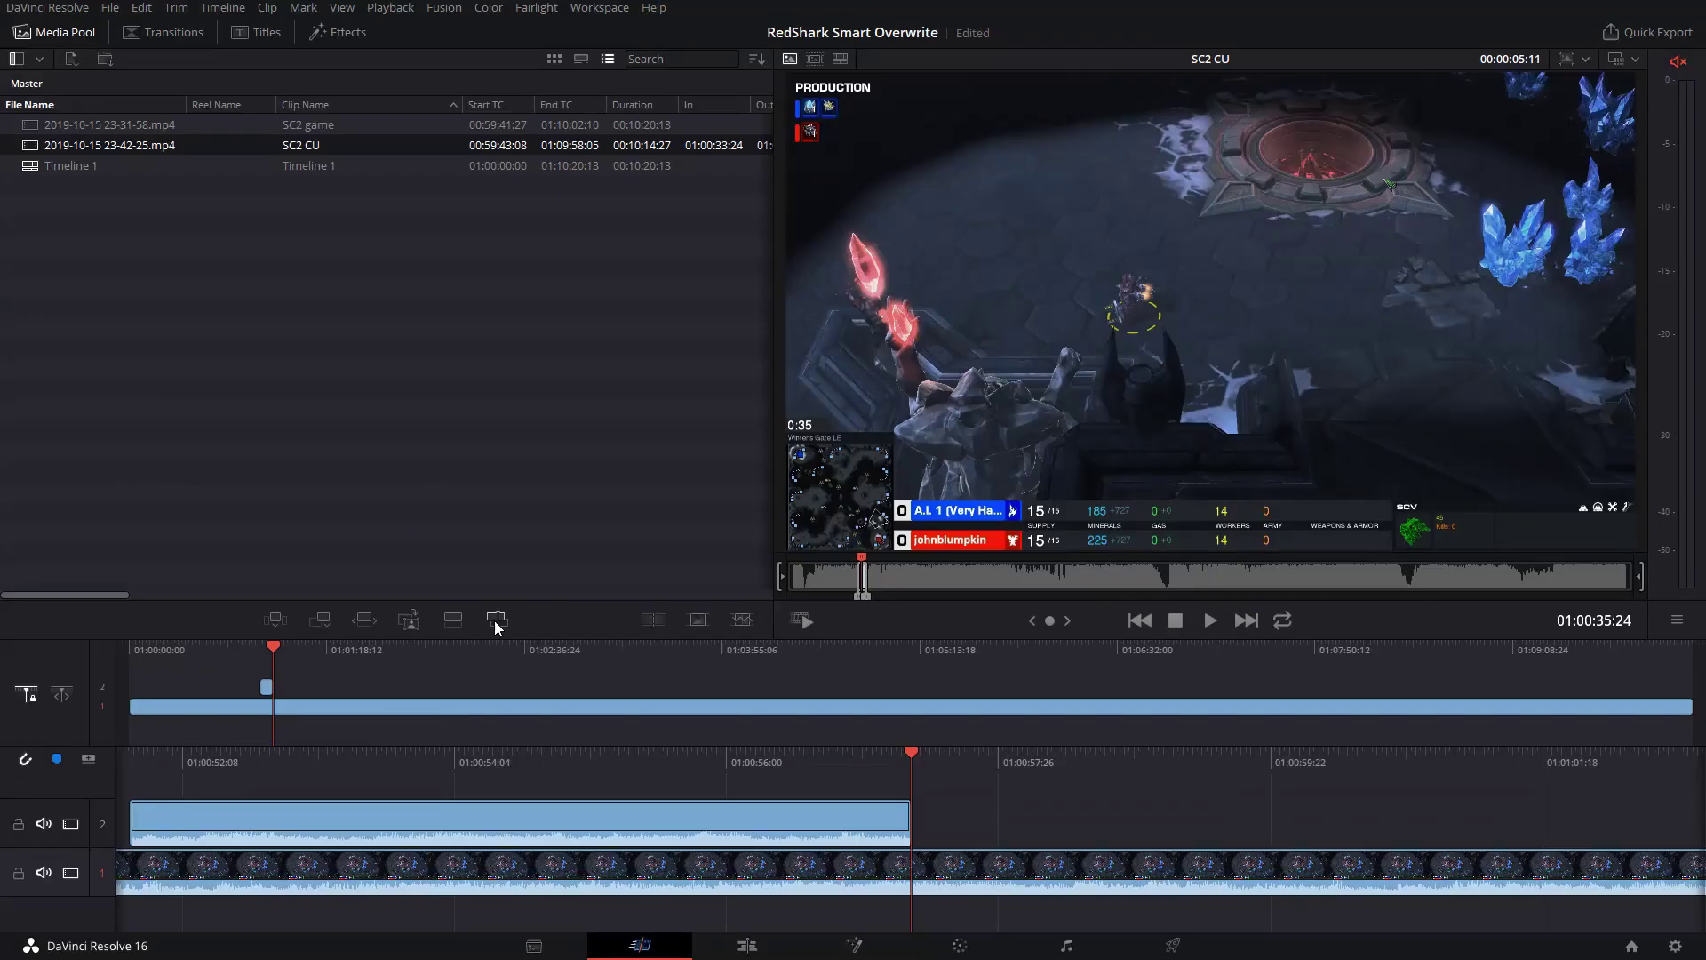
drag(798, 752, 1555, 869)
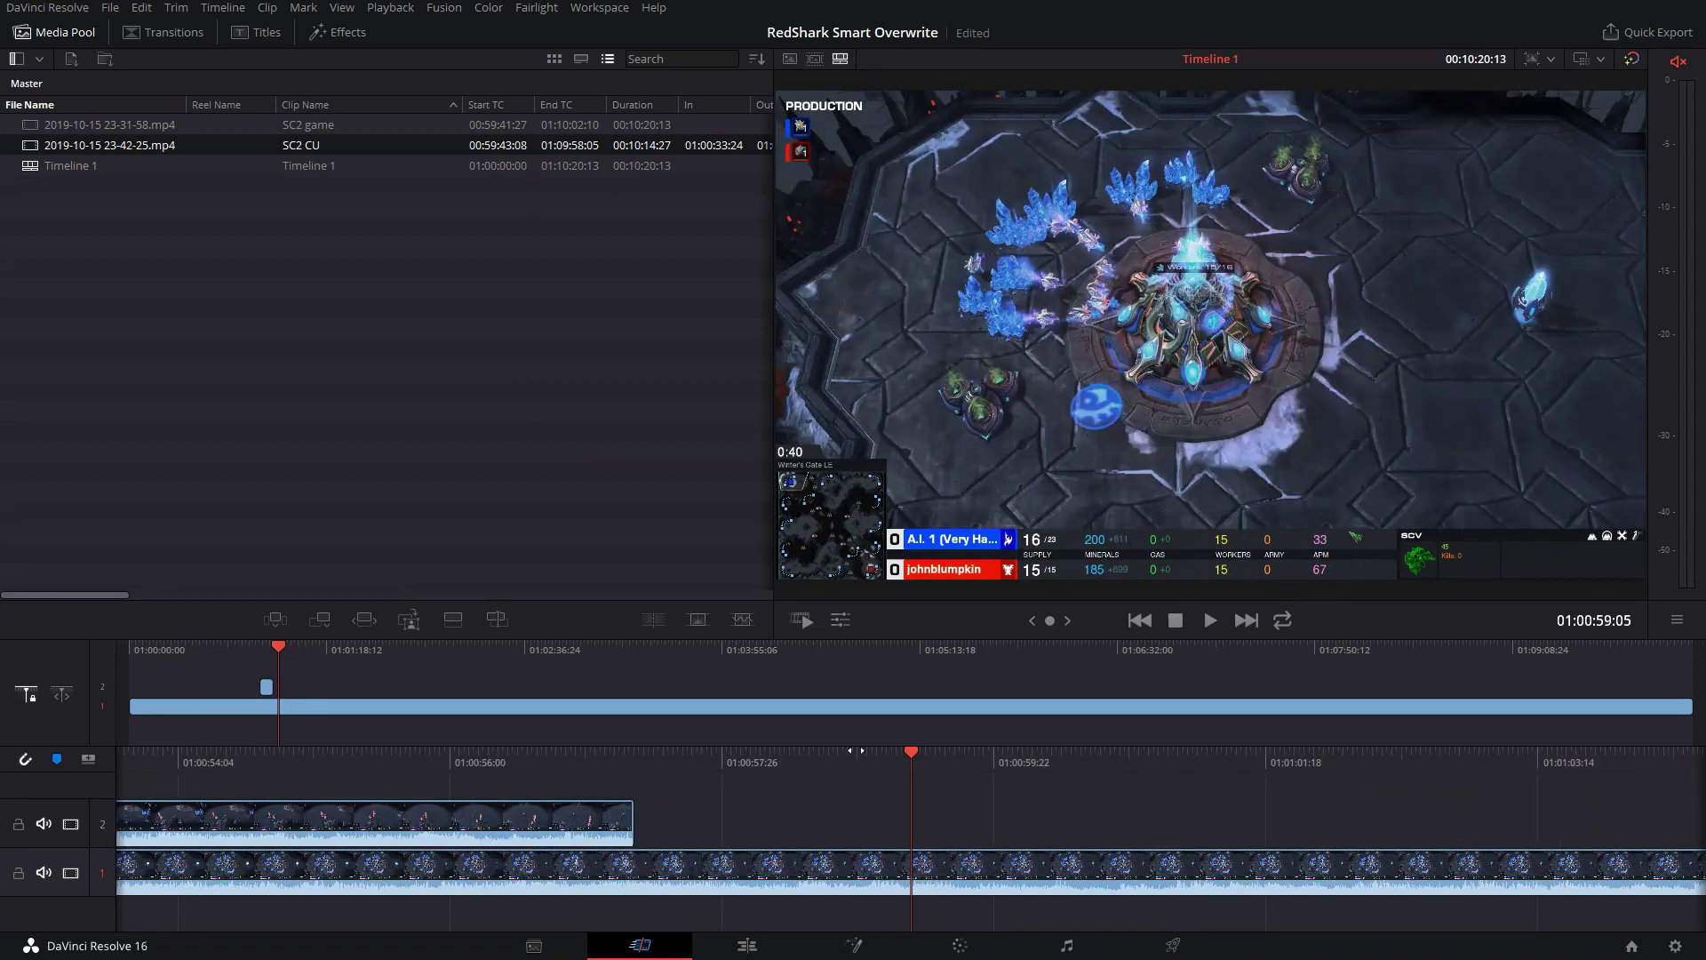
drag(859, 761, 1200, 825)
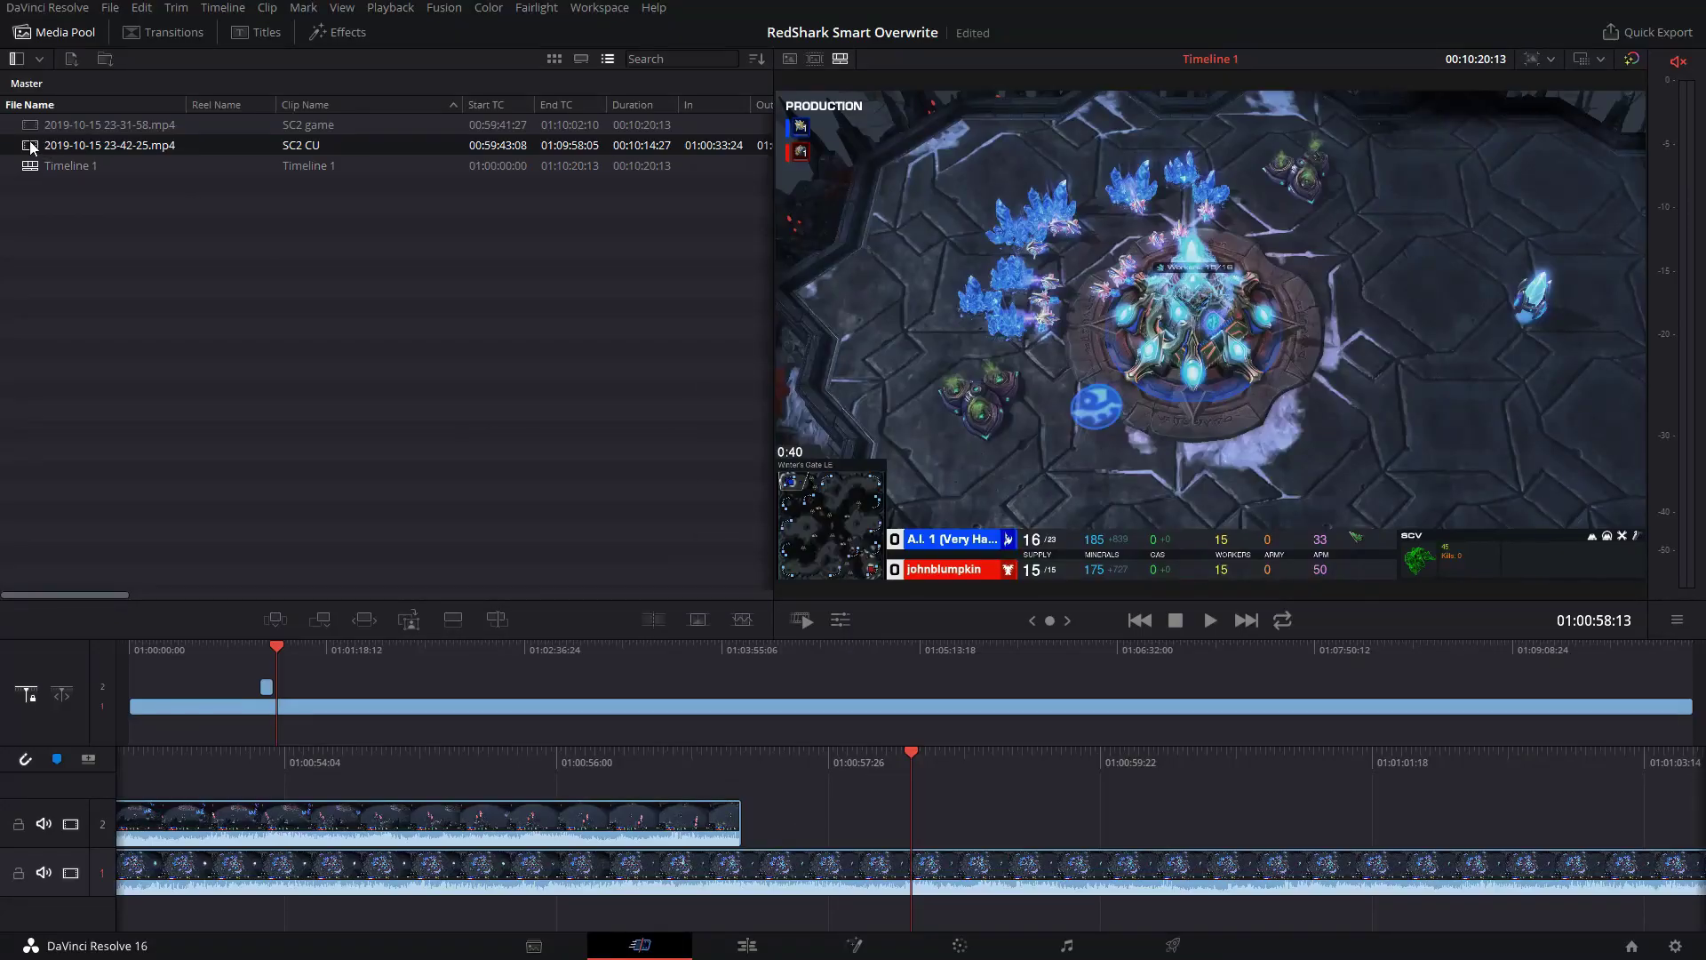
Mark SC2 CU from 01:02:25:26 for 00:00:02:17 and source-overwrite it onto track 2 with F10
double_click(31, 148)
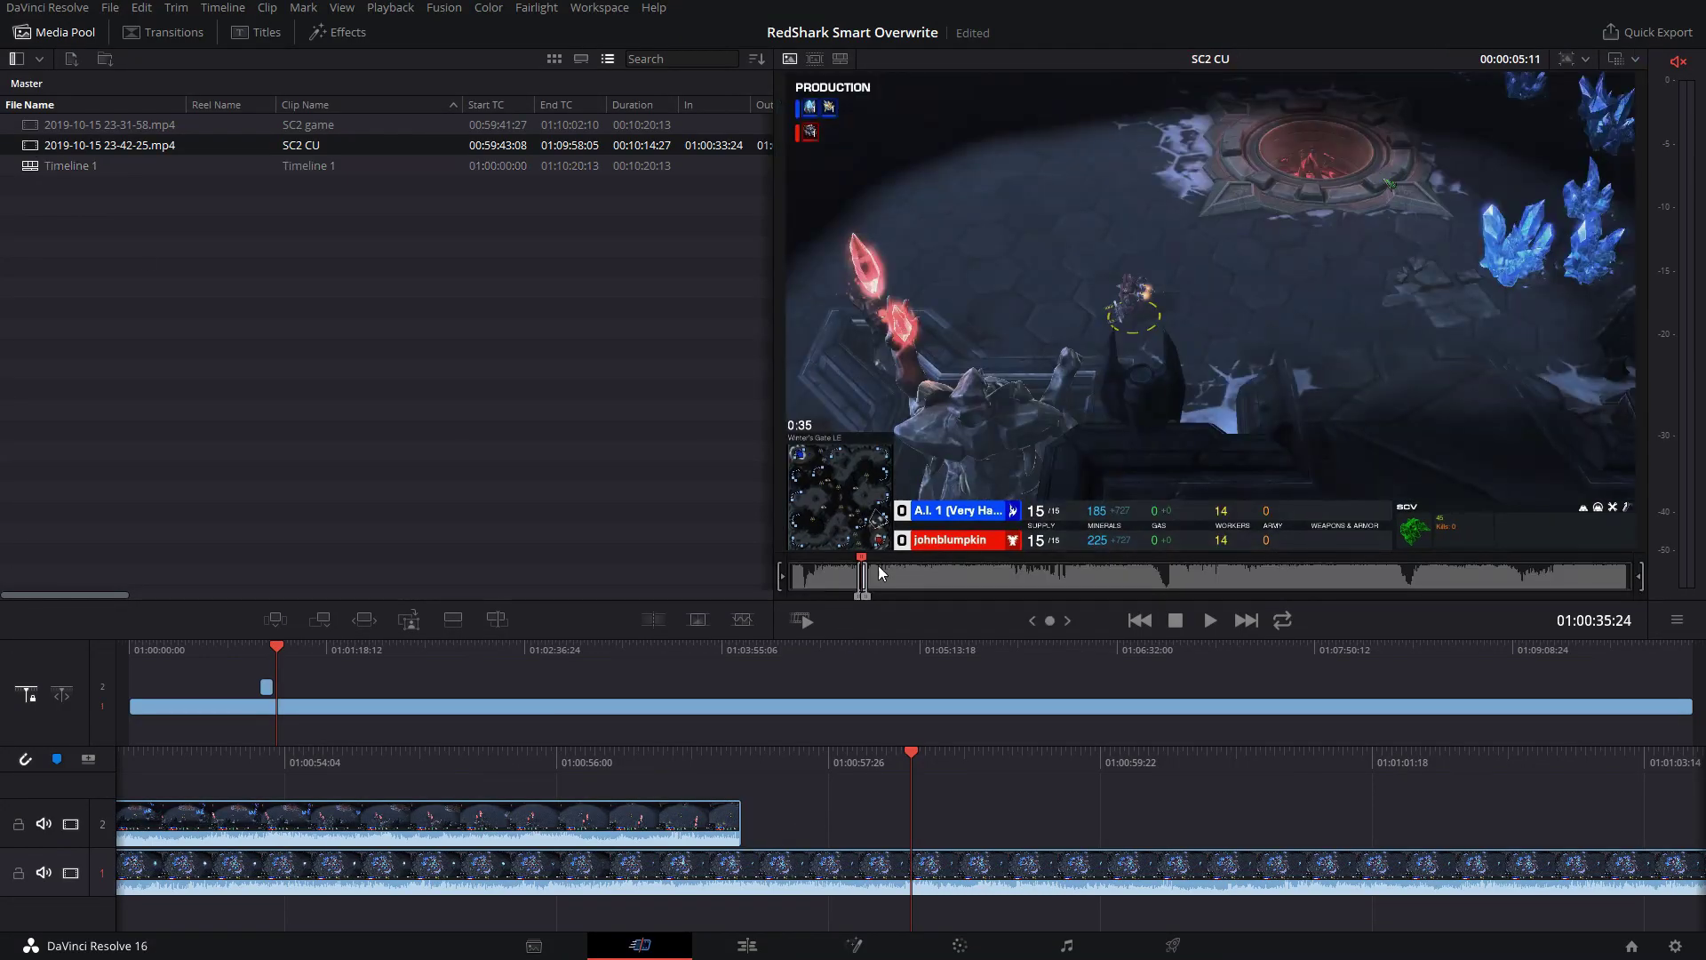
drag(878, 565, 1016, 562)
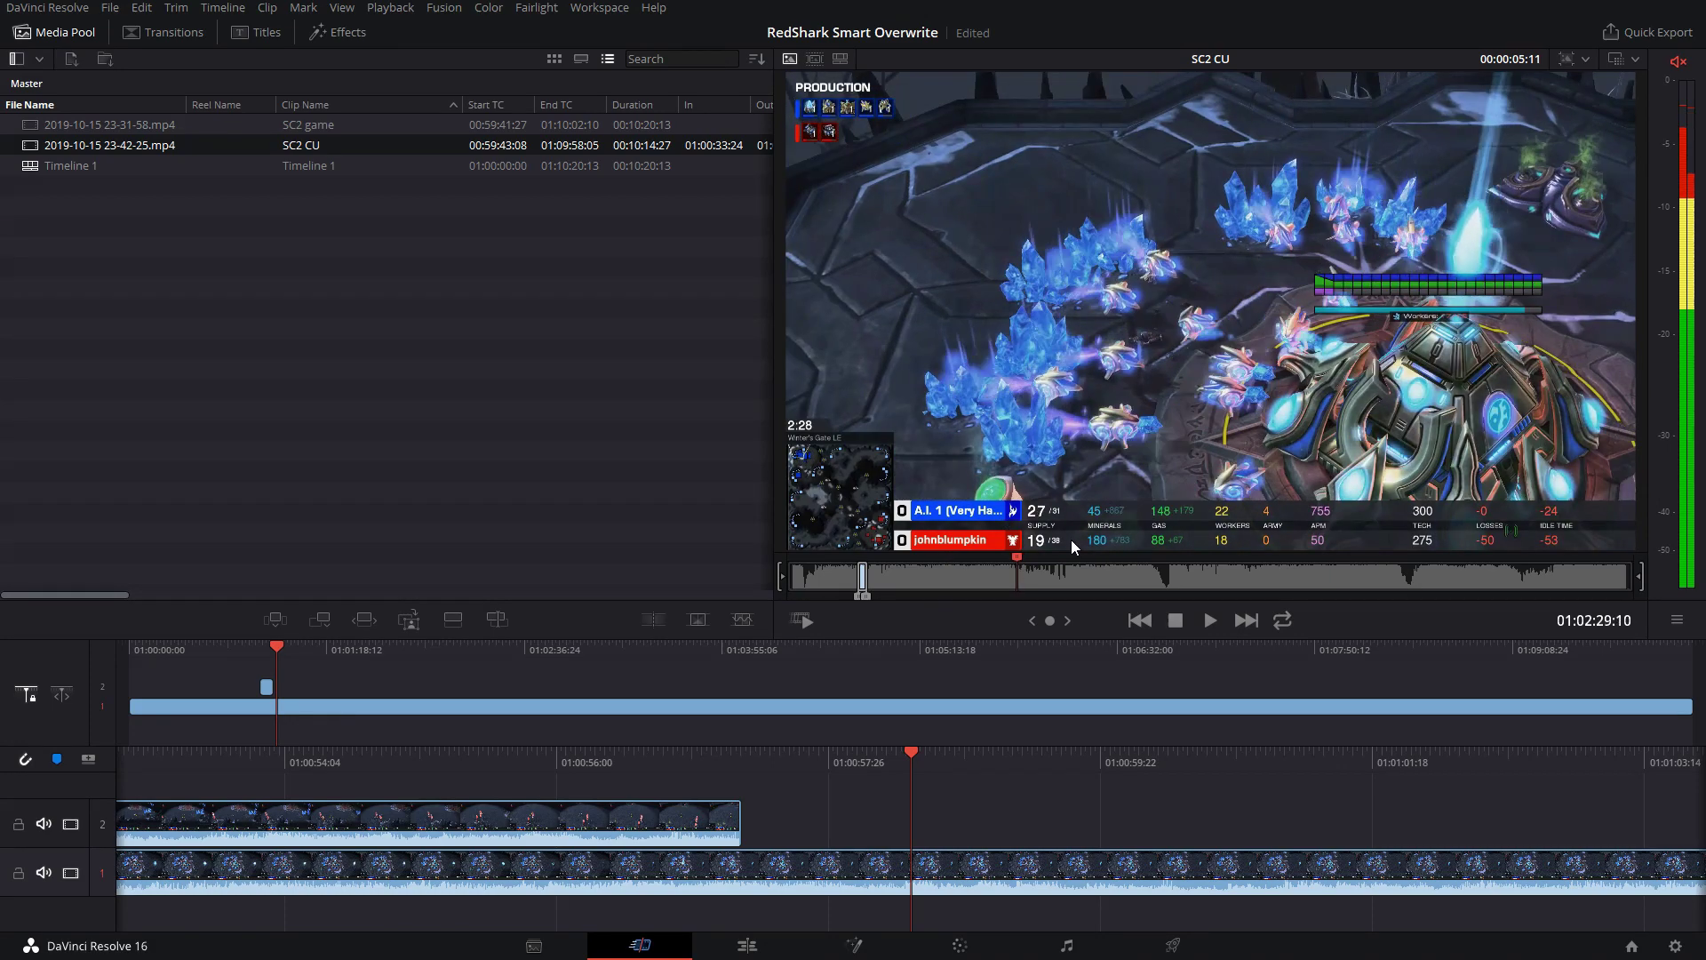
key(j)
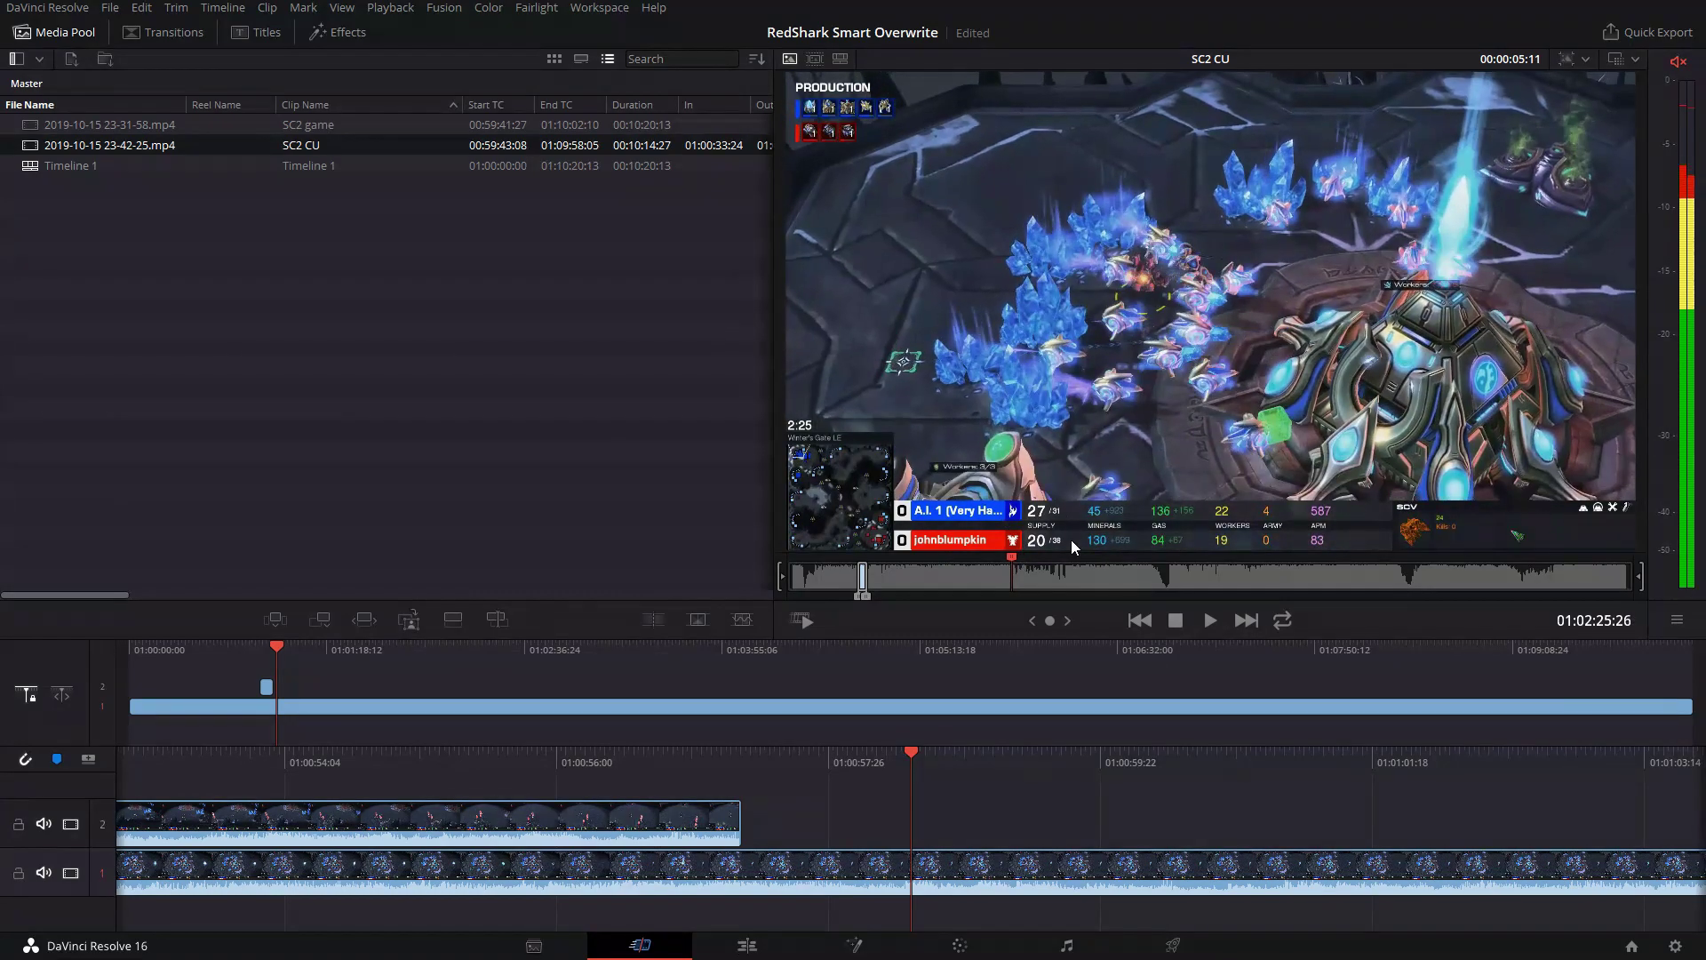
key(i)
key(l)
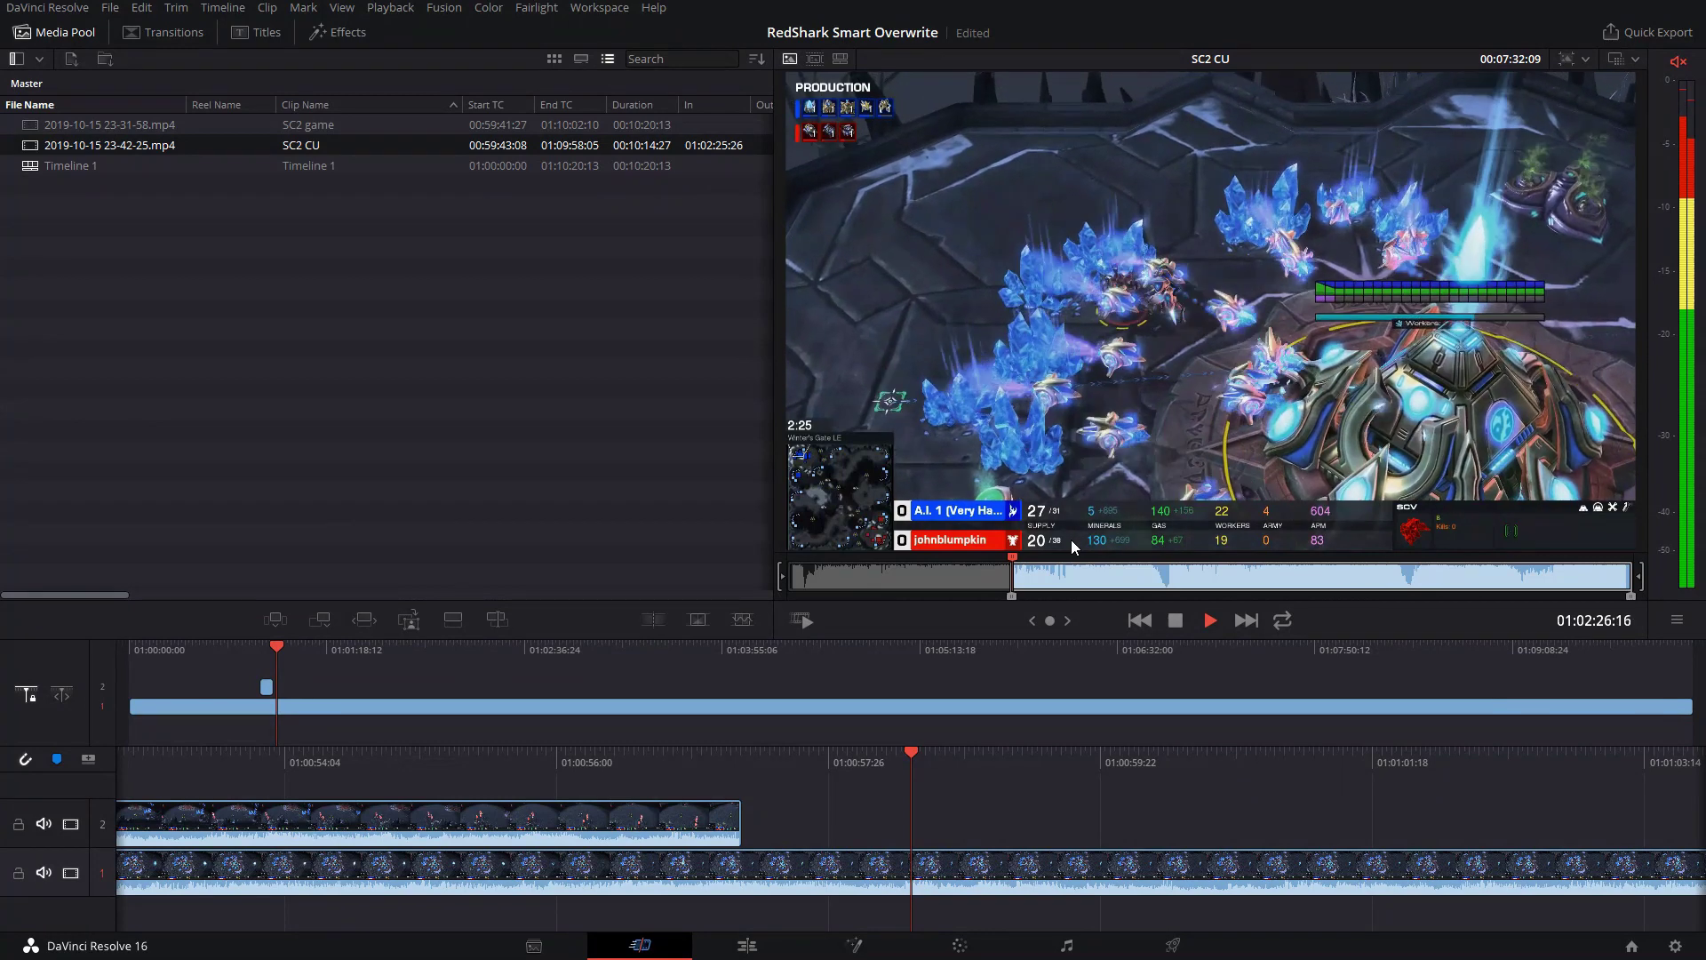
key(k)
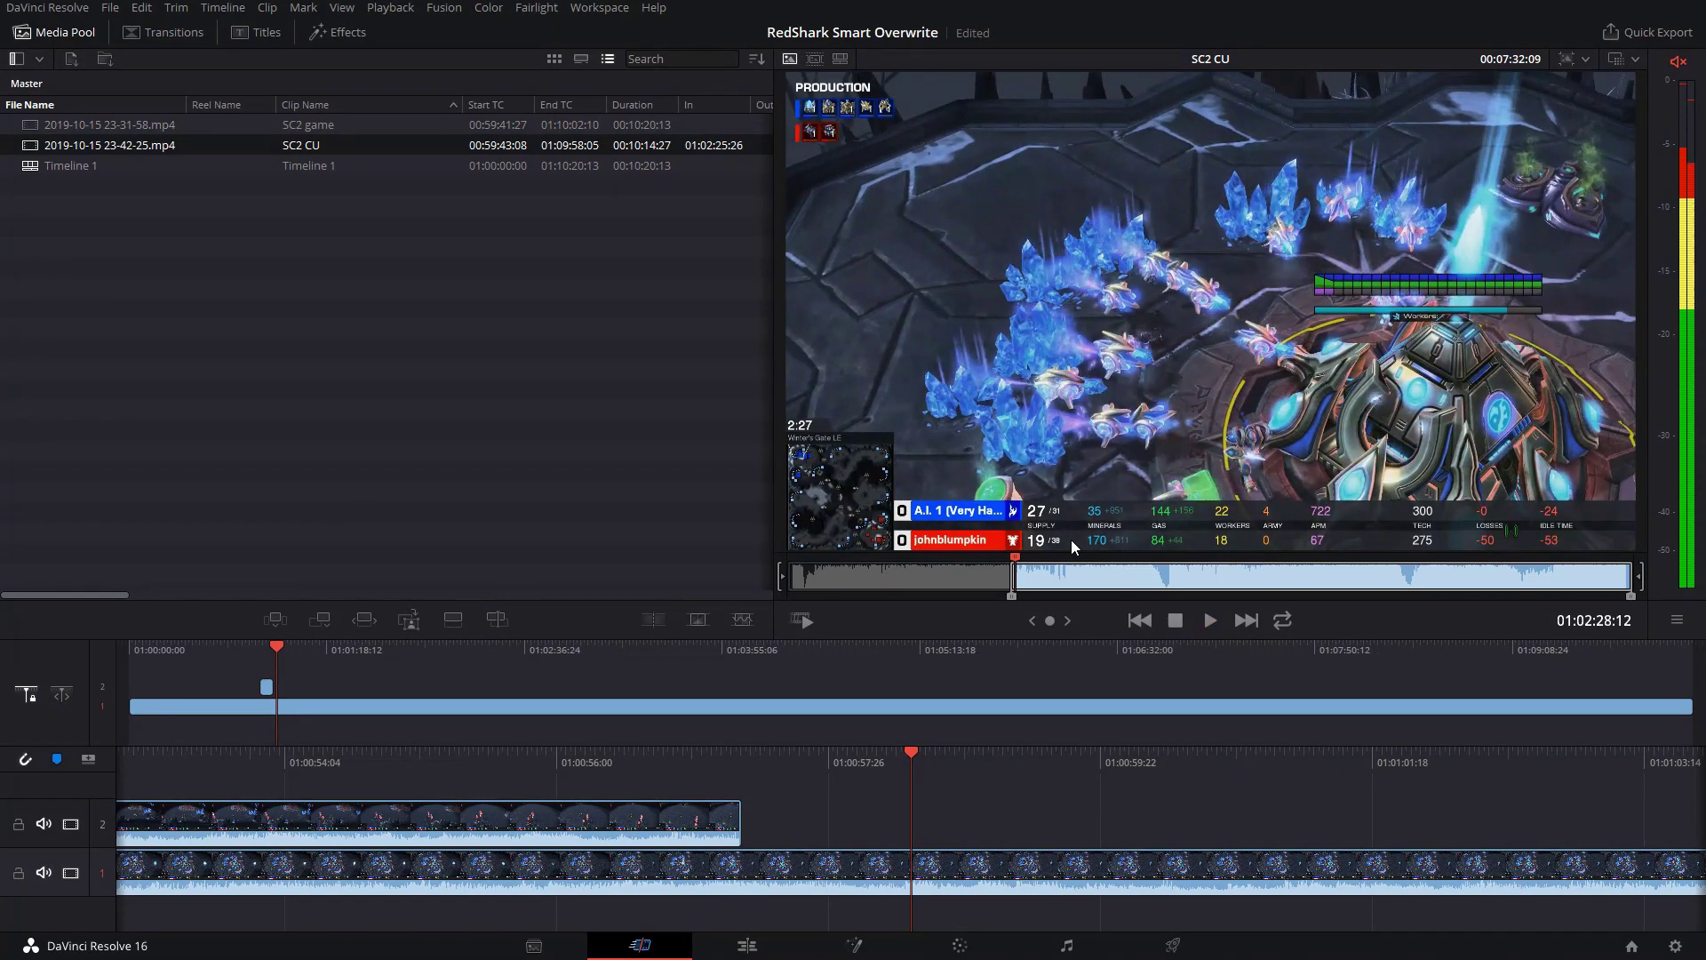
key(o)
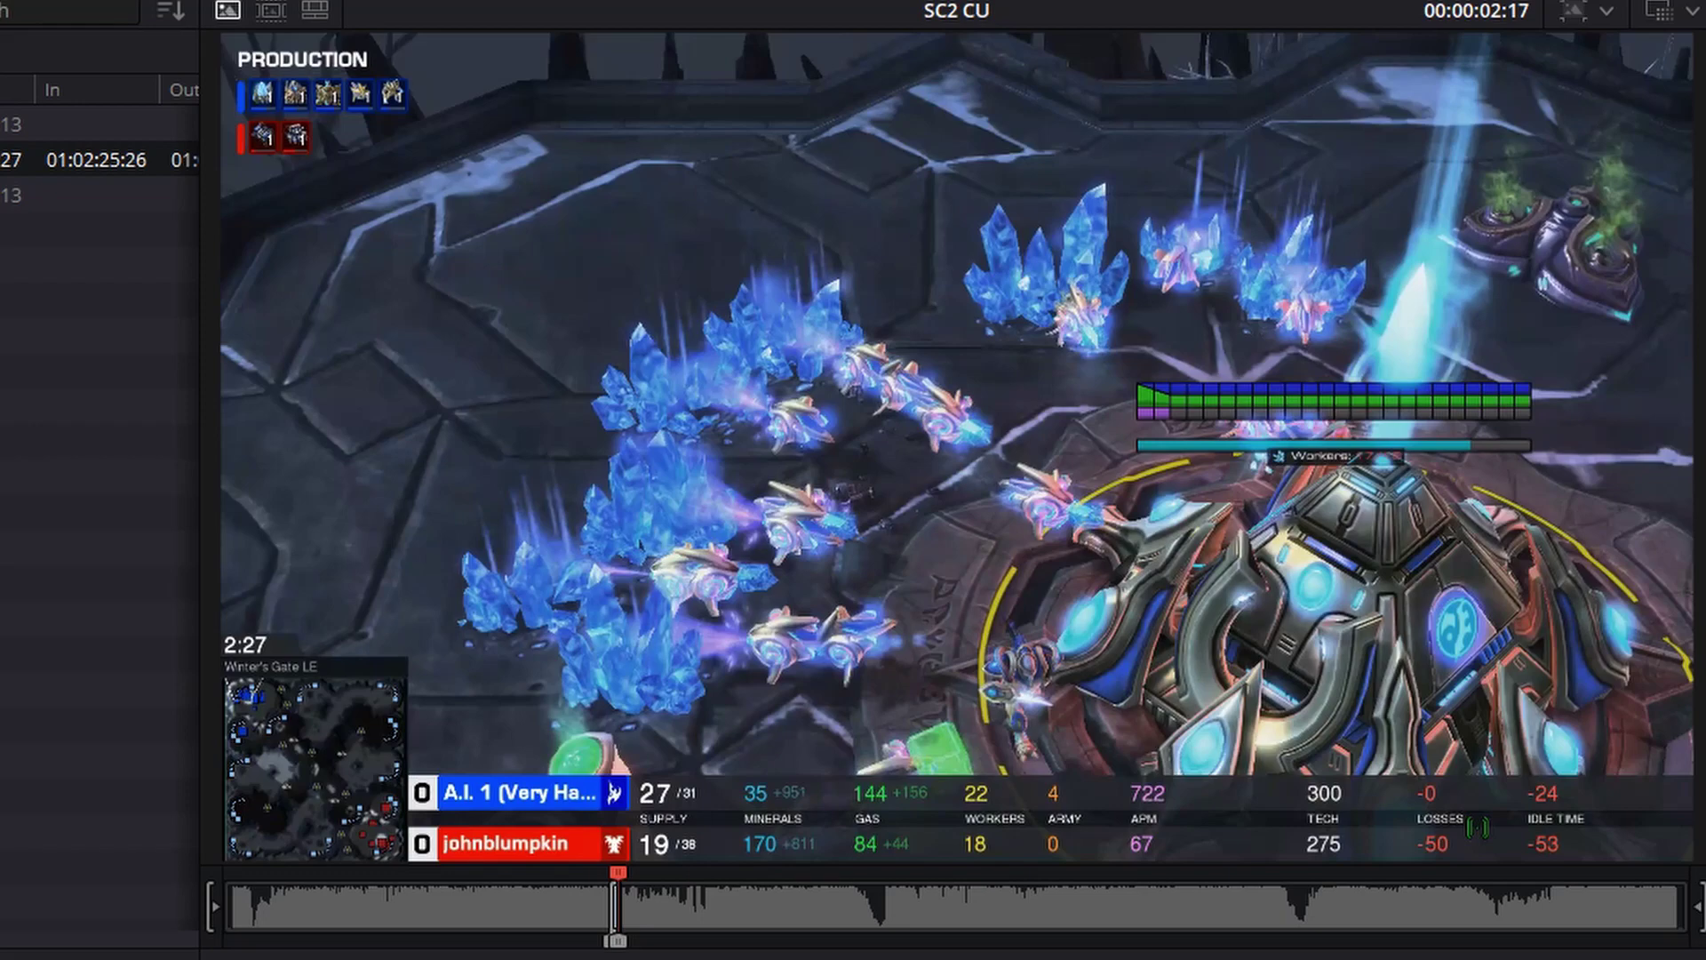
key(F10)
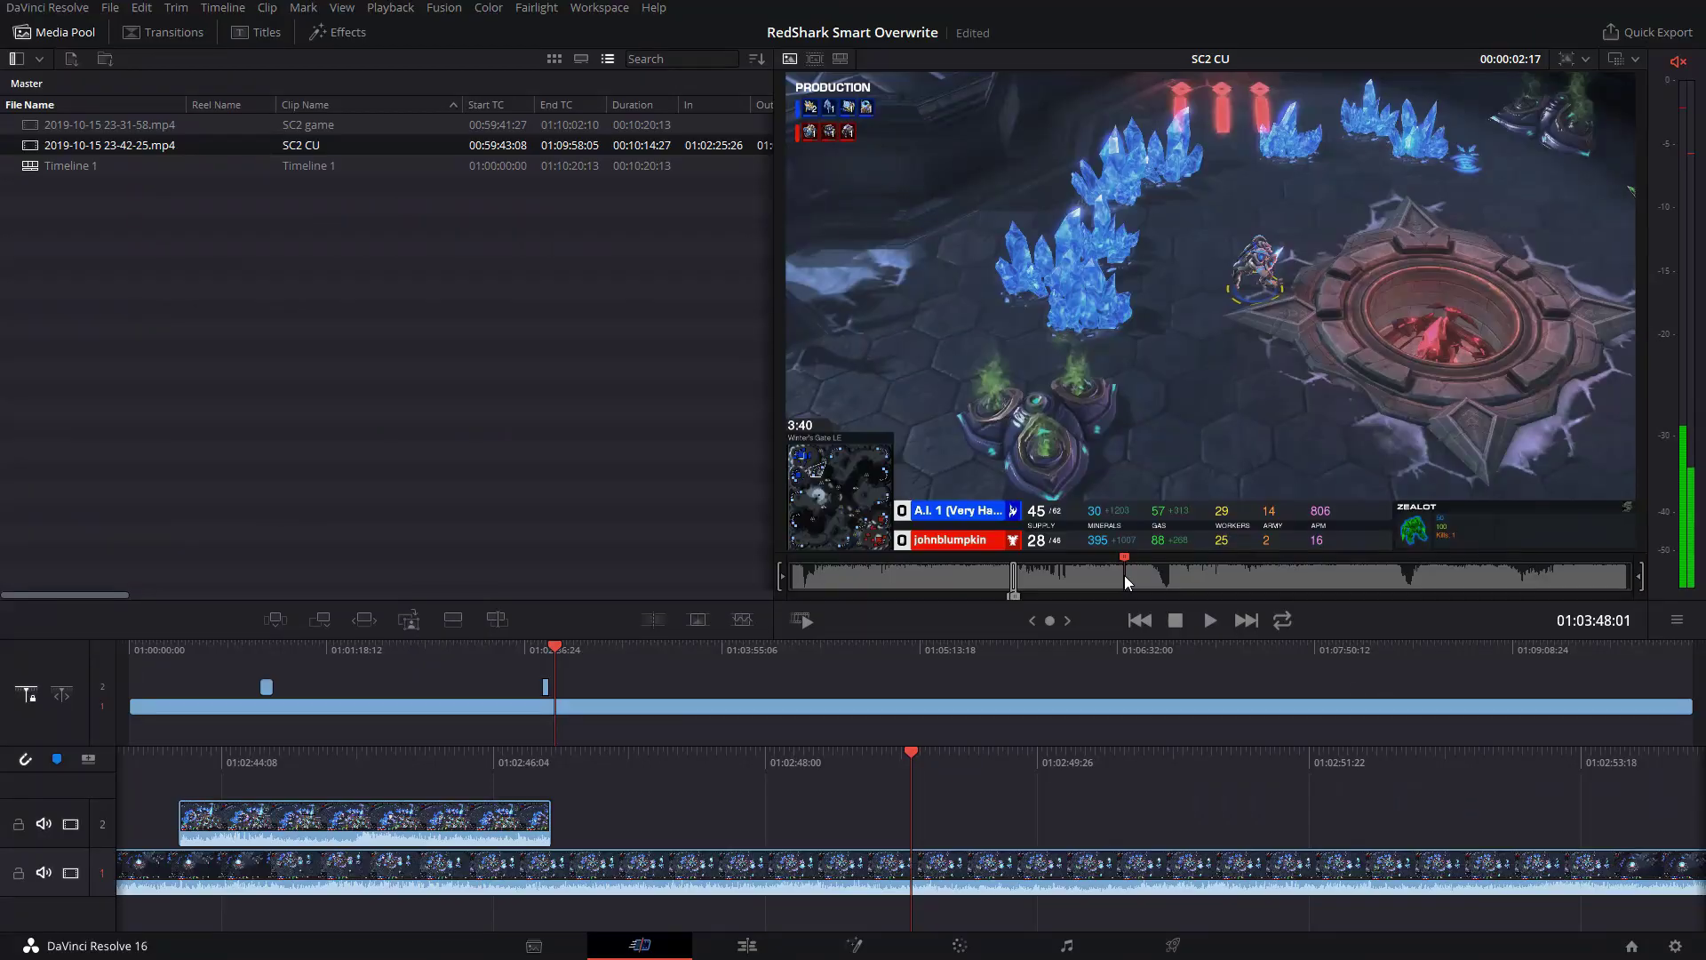
Mark the SC2 CU fight from 01:07:32:22 to 01:07:36:29 and source-overwrite it onto track 2
drag(1124, 575, 1203, 579)
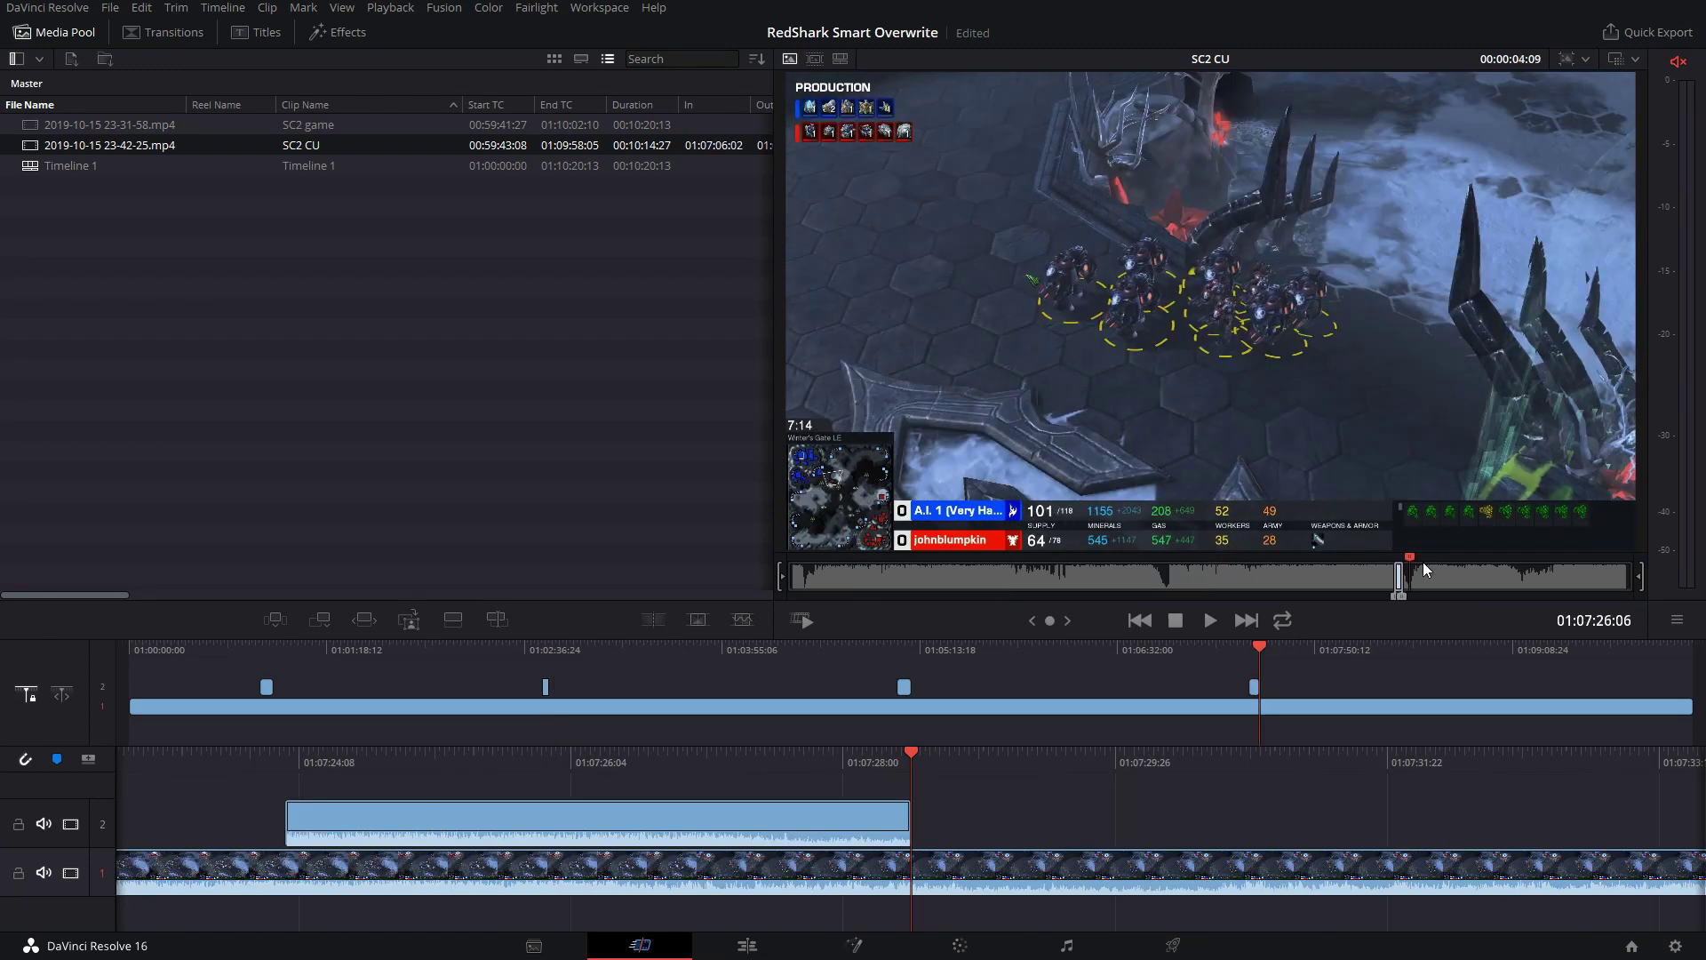
key(space)
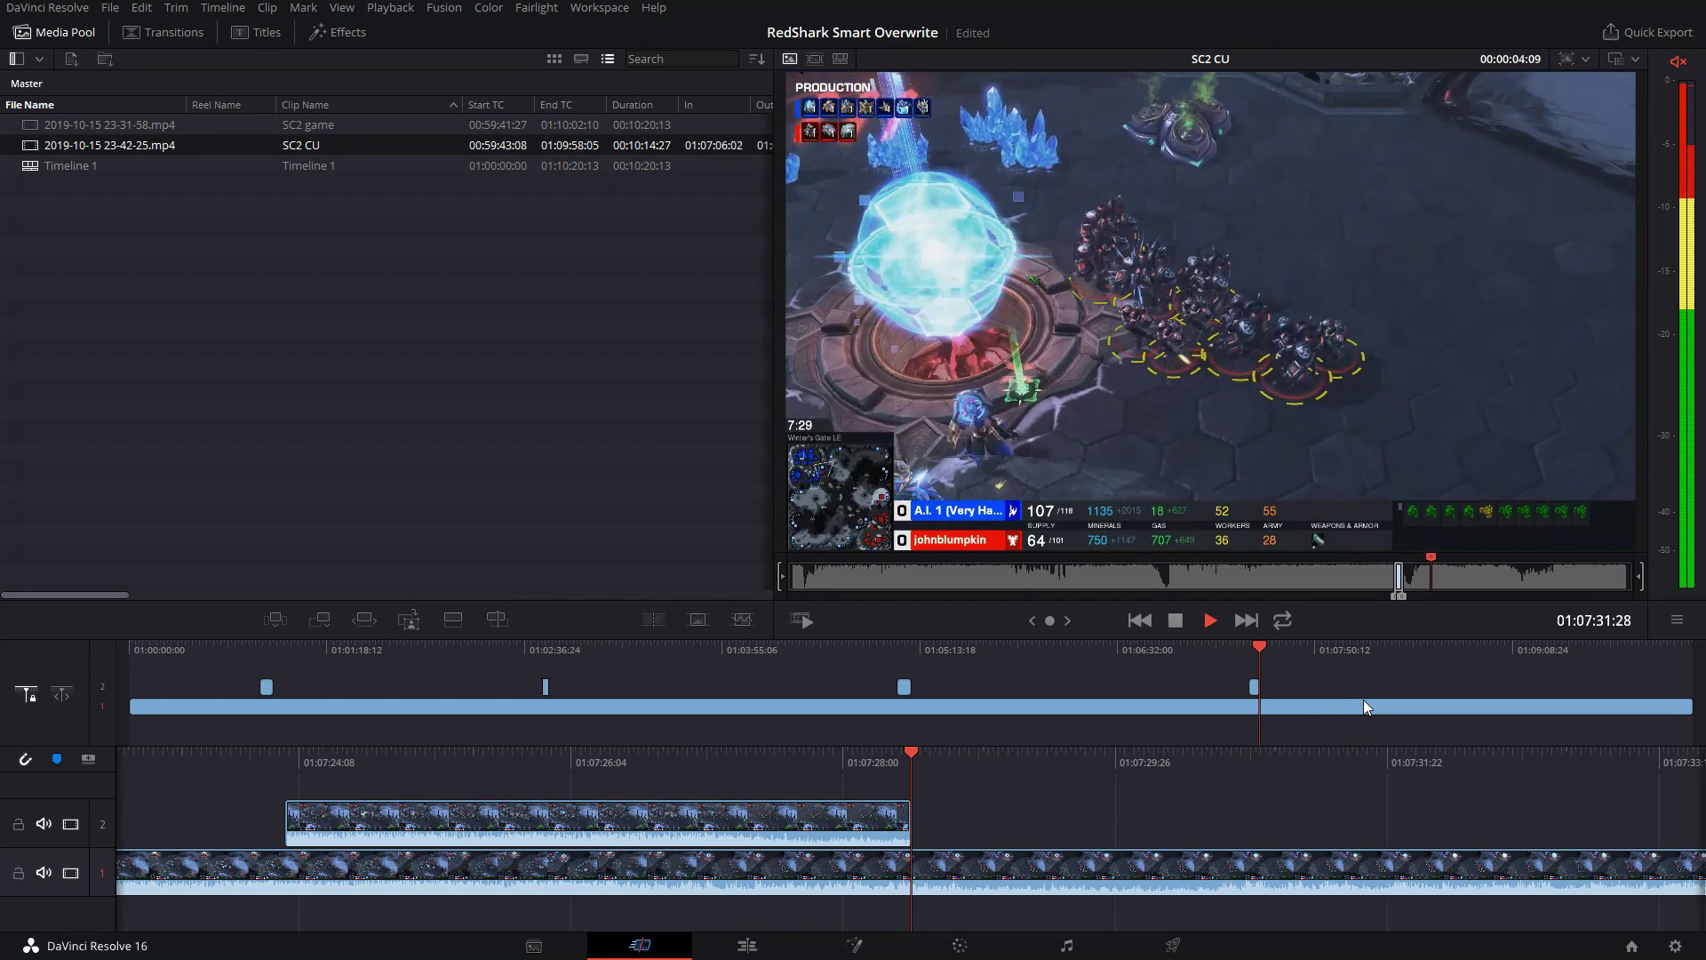
key(space)
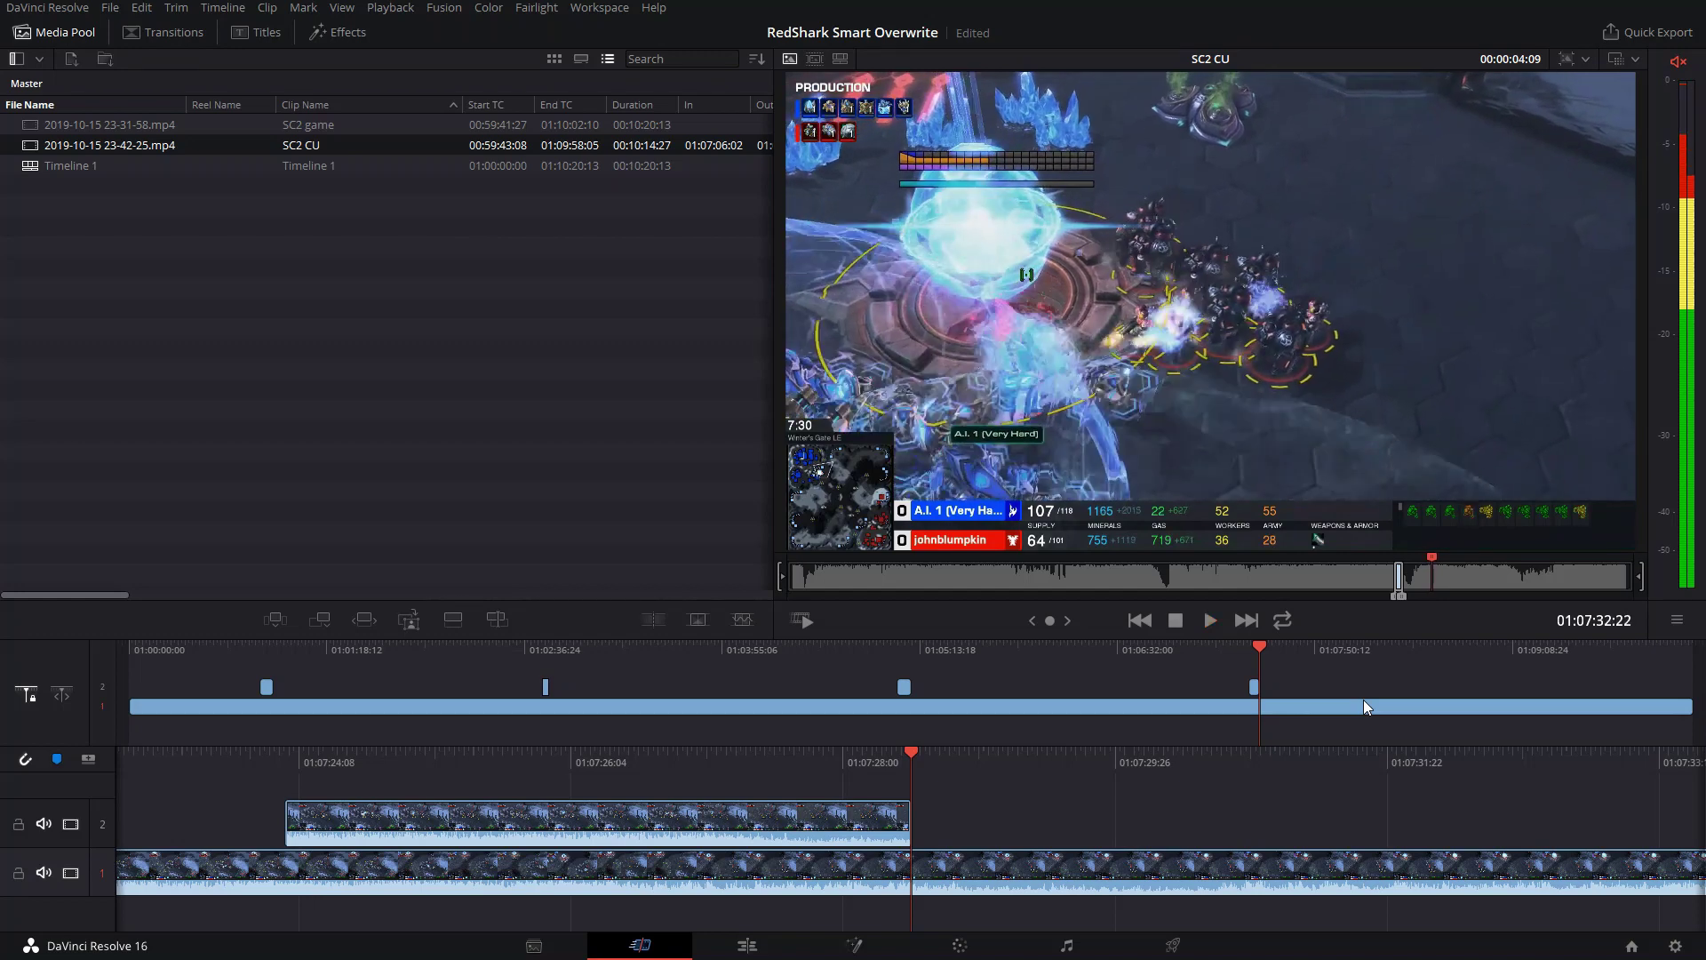
key(i)
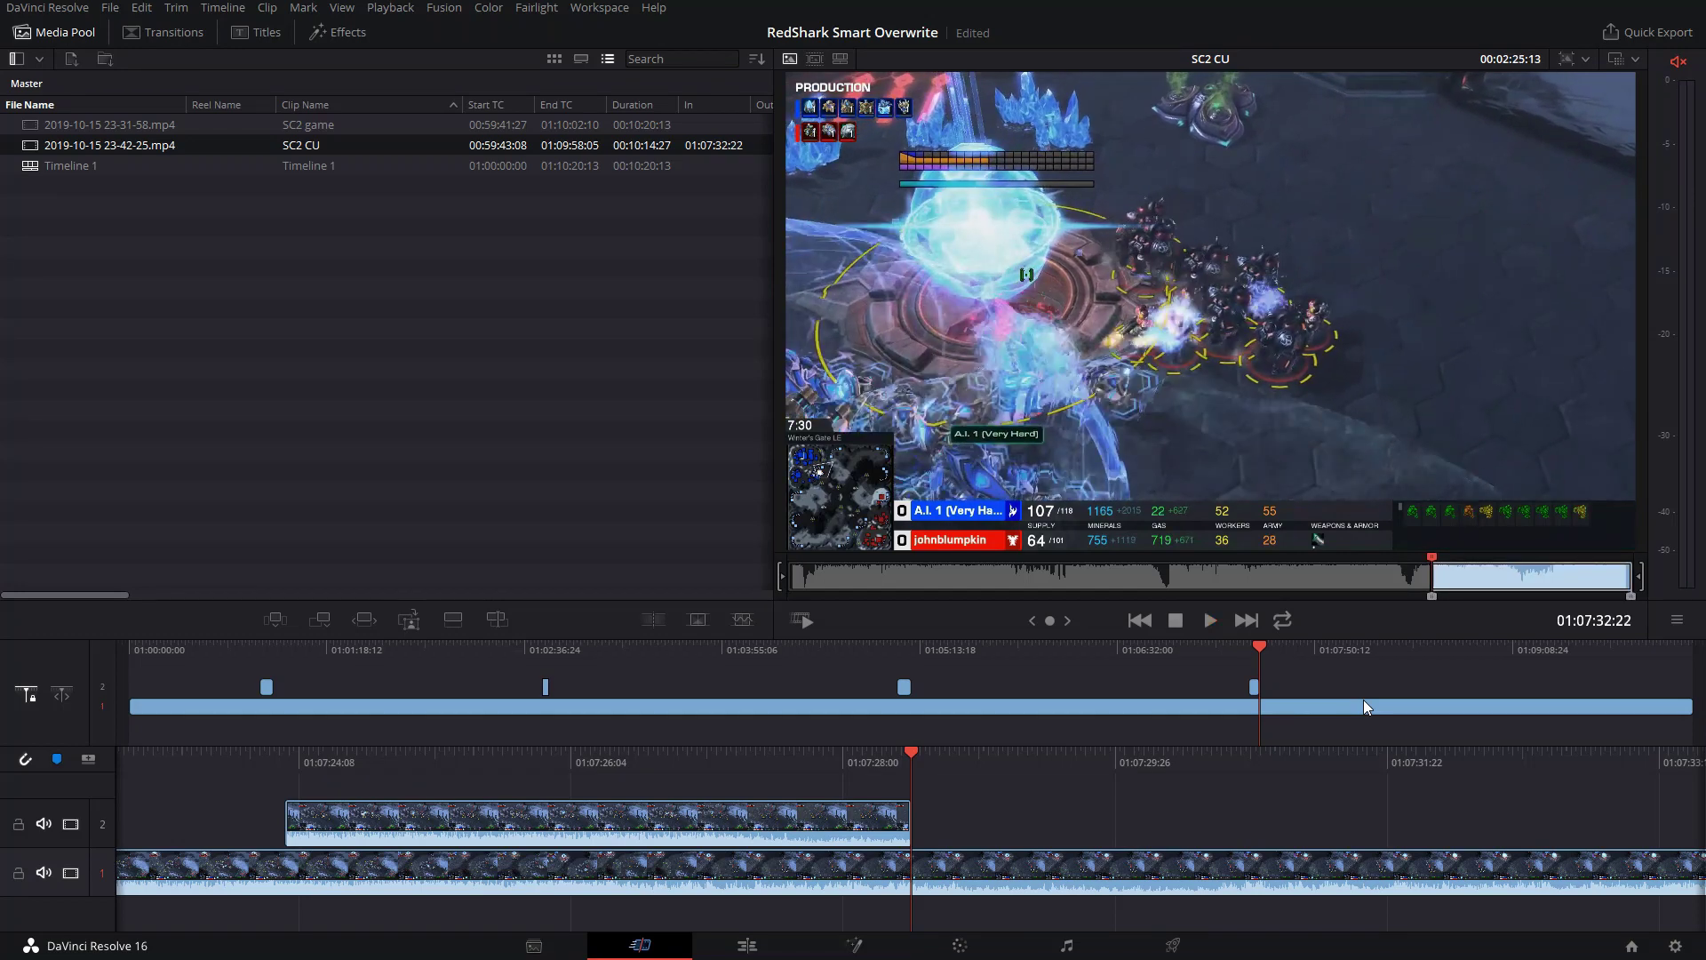
key(space)
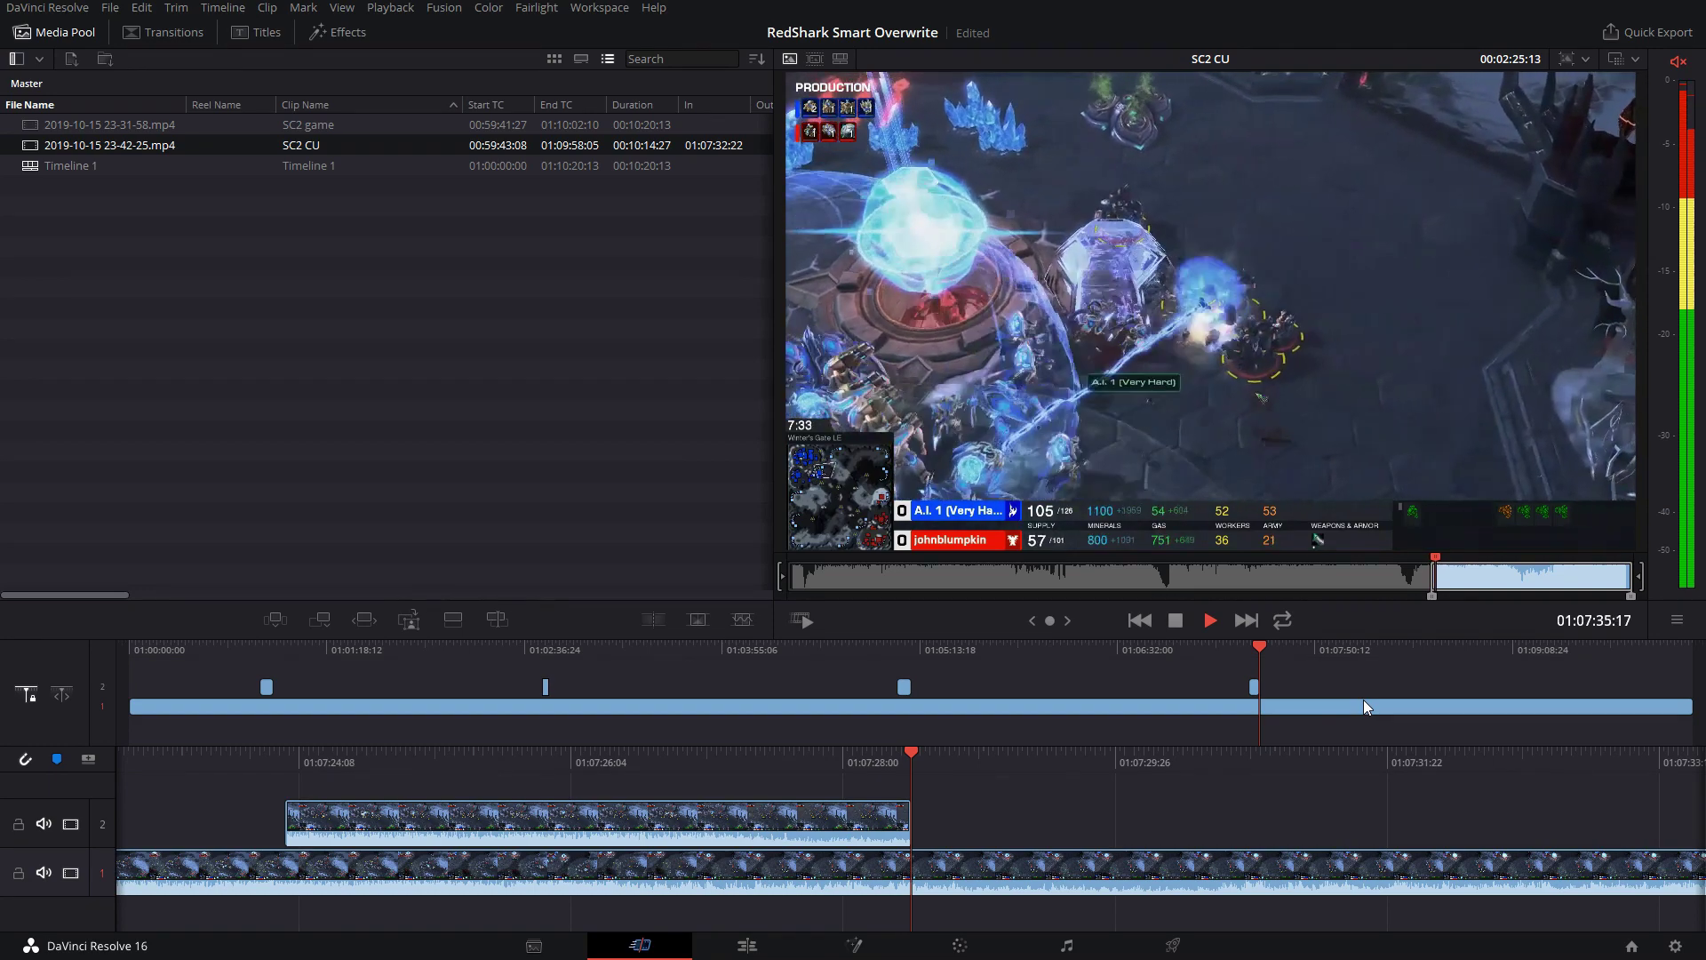
key(space)
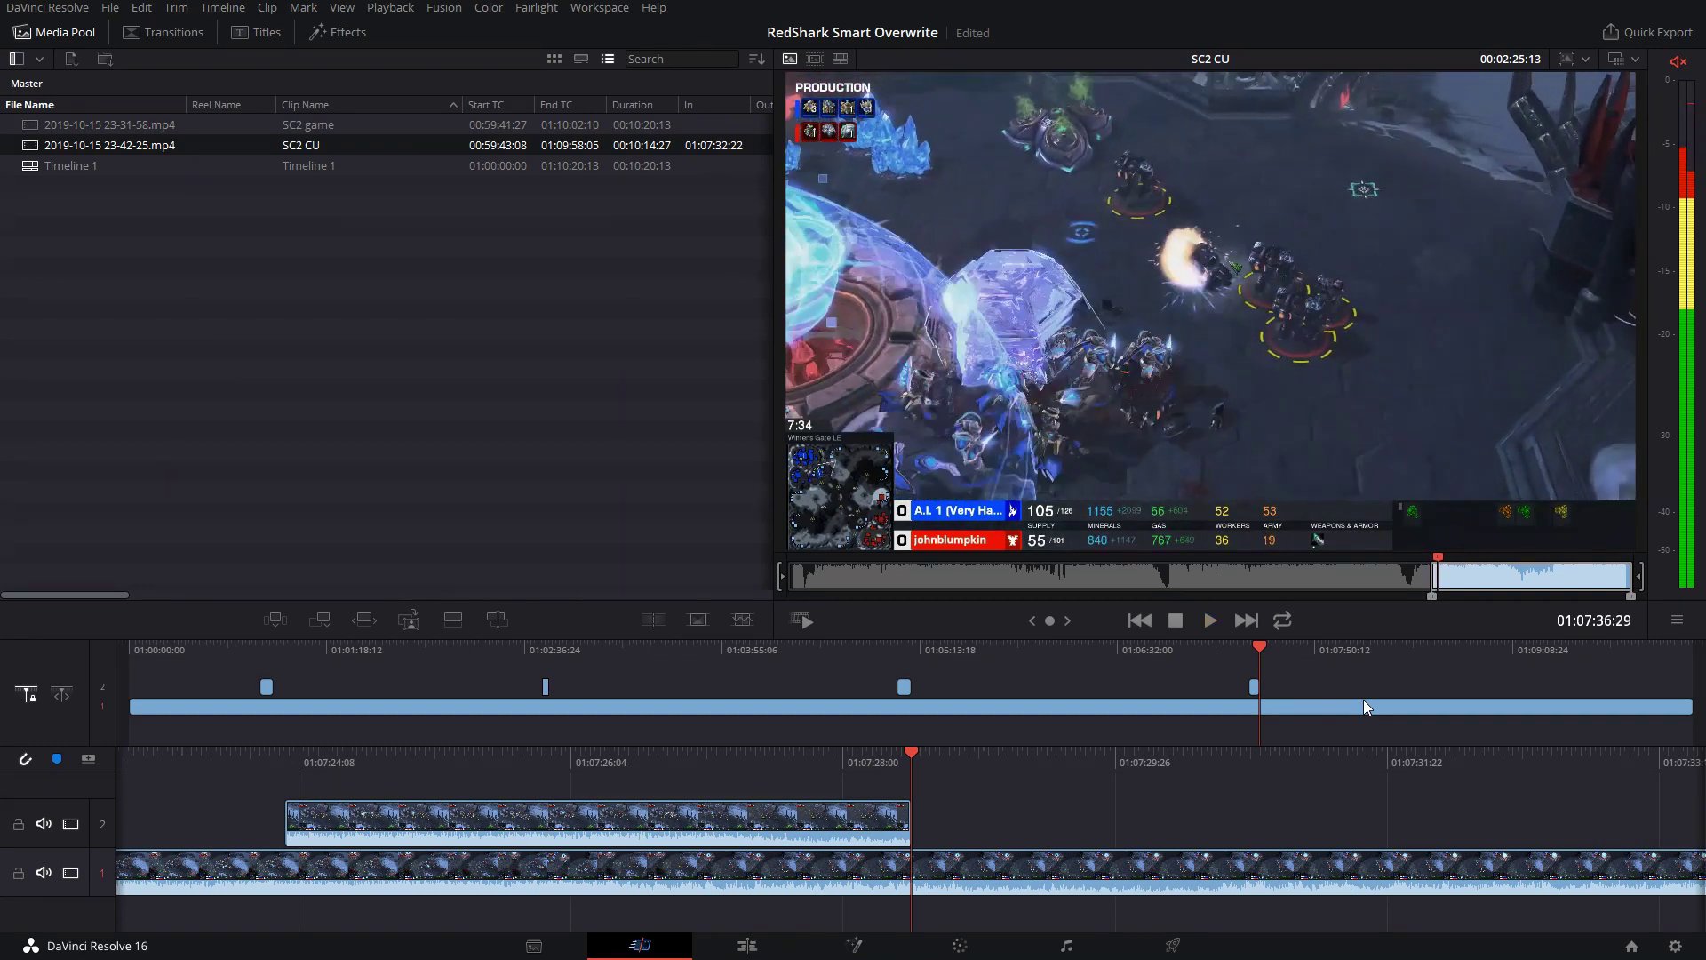
key(o)
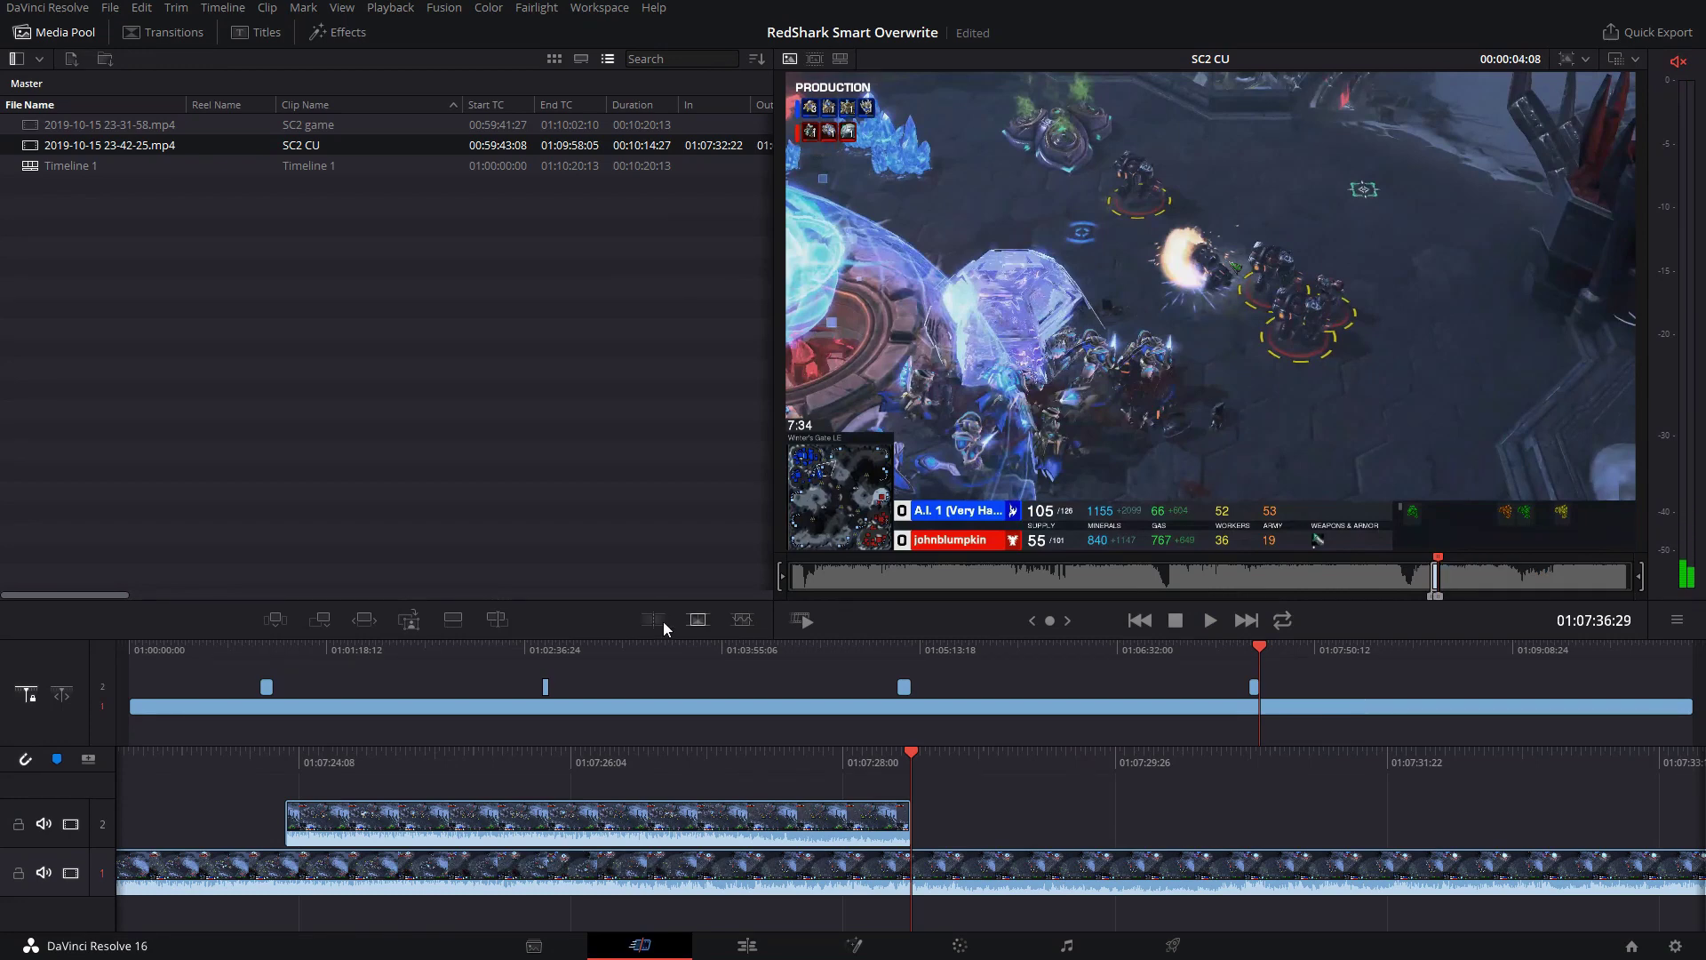
click(497, 621)
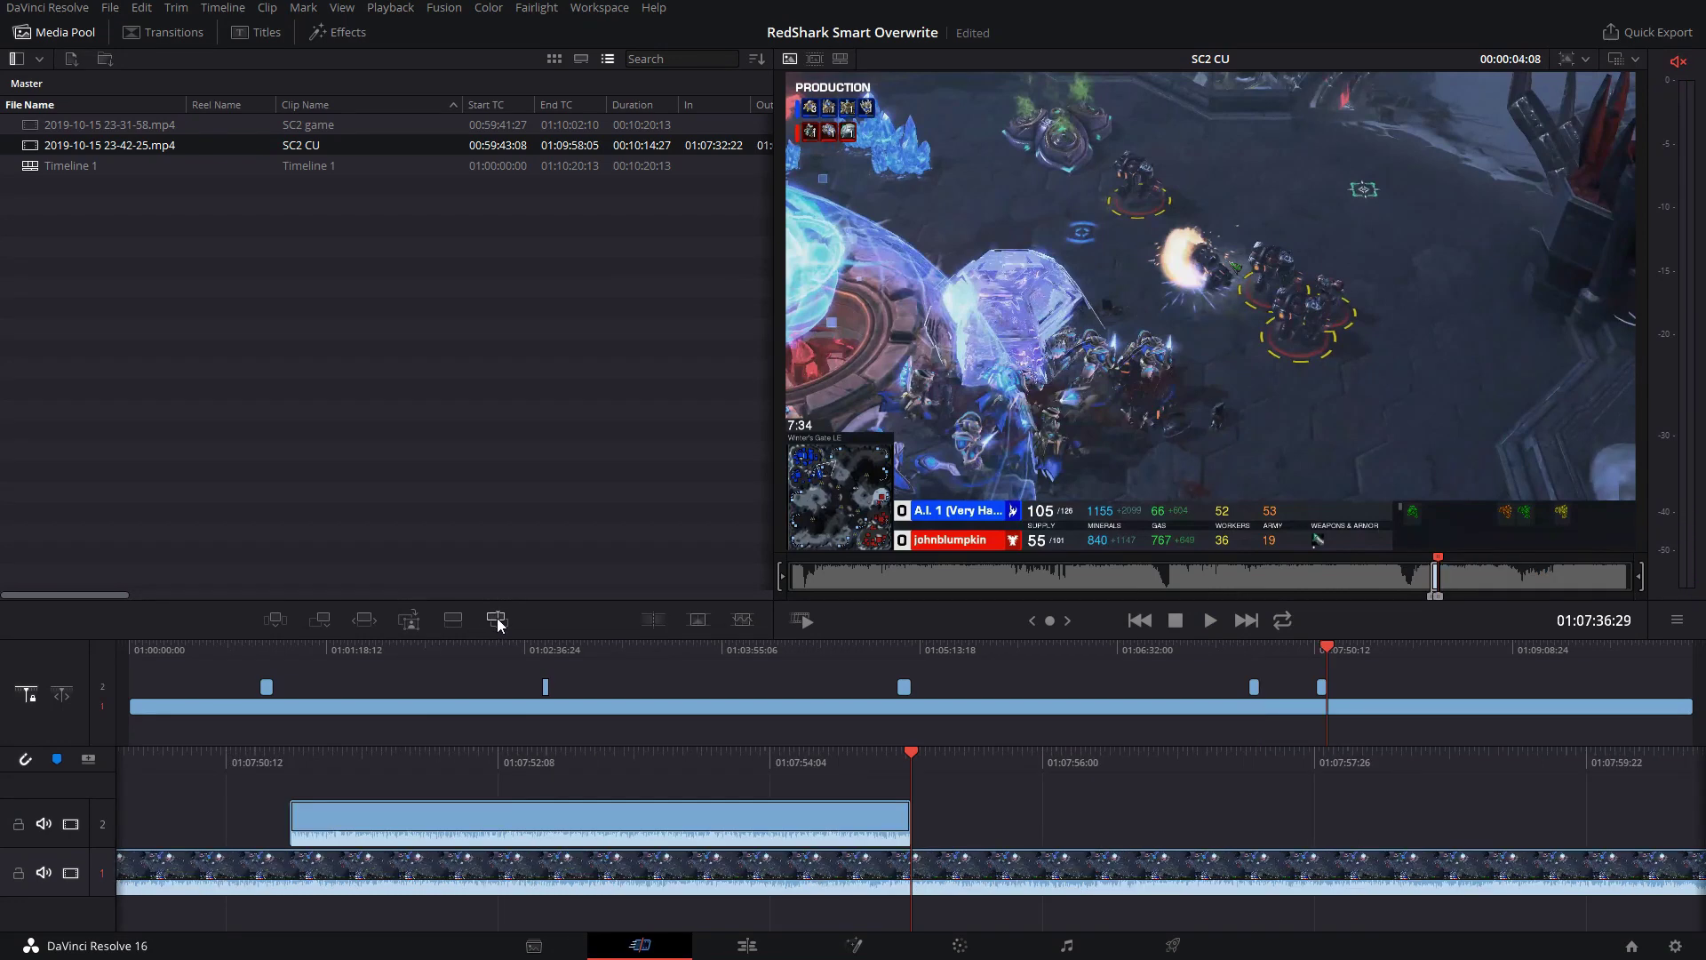